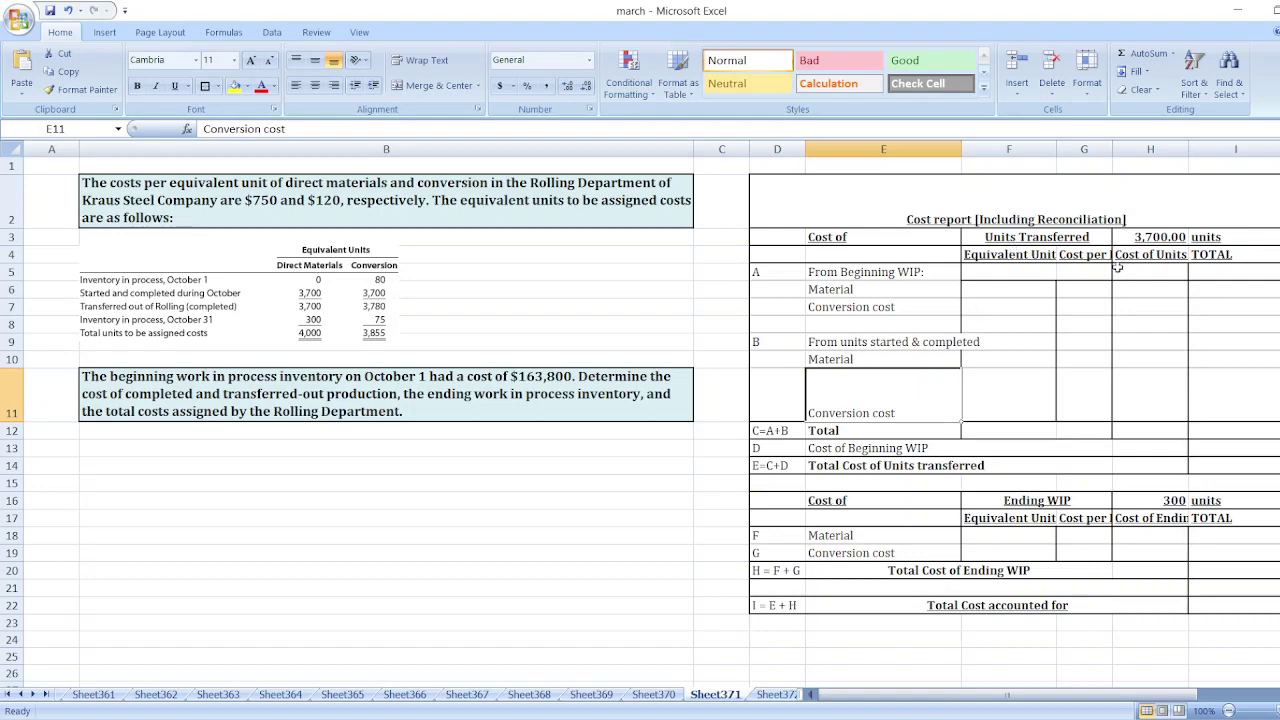
Step: Enter beginning WIP equivalent units of 0 for material and 80 for conversion
{"action": "left_click", "coordinate": [1086, 254]}
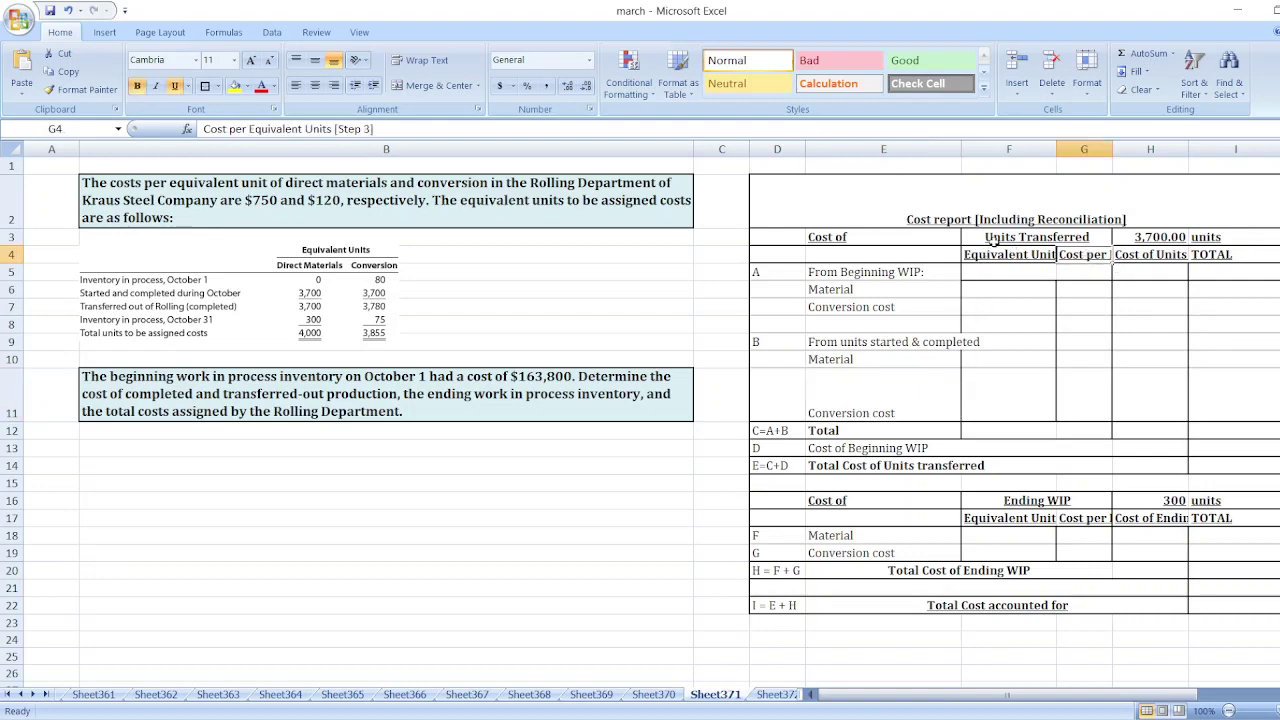
{"action": "left_click", "coordinate": [993, 258]}
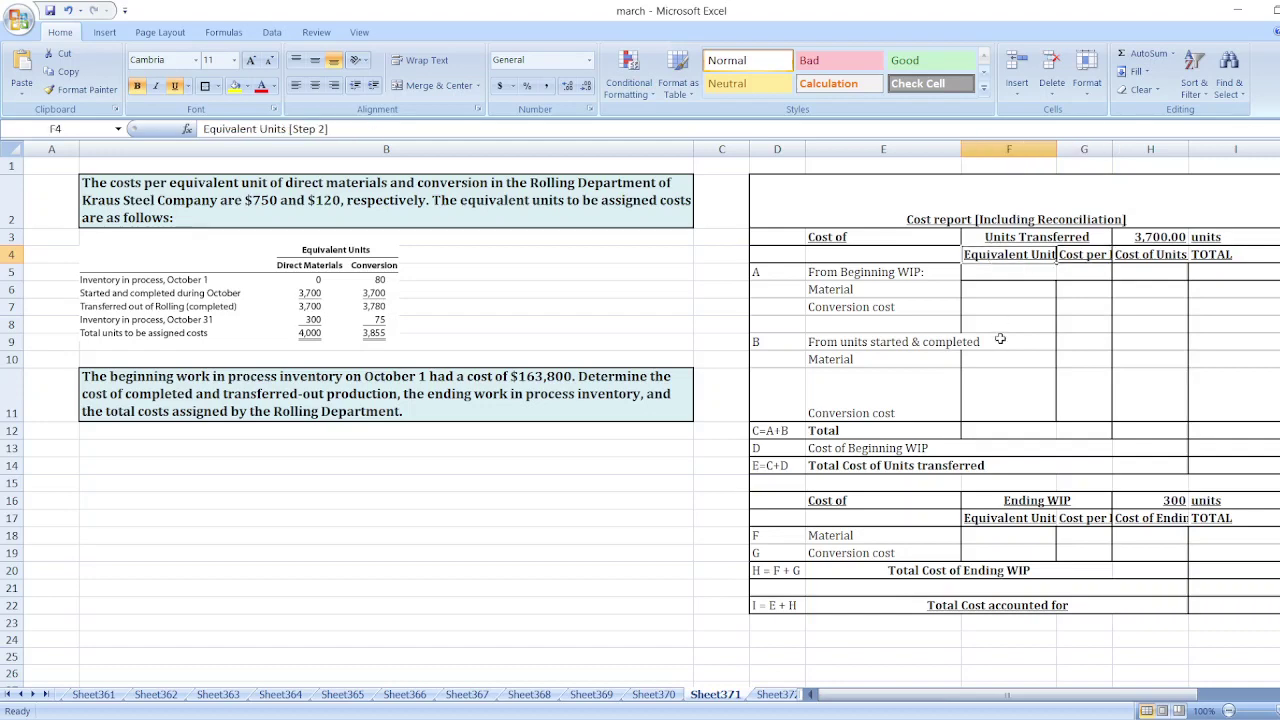
{"action": "left_click", "coordinate": [1000, 292]}
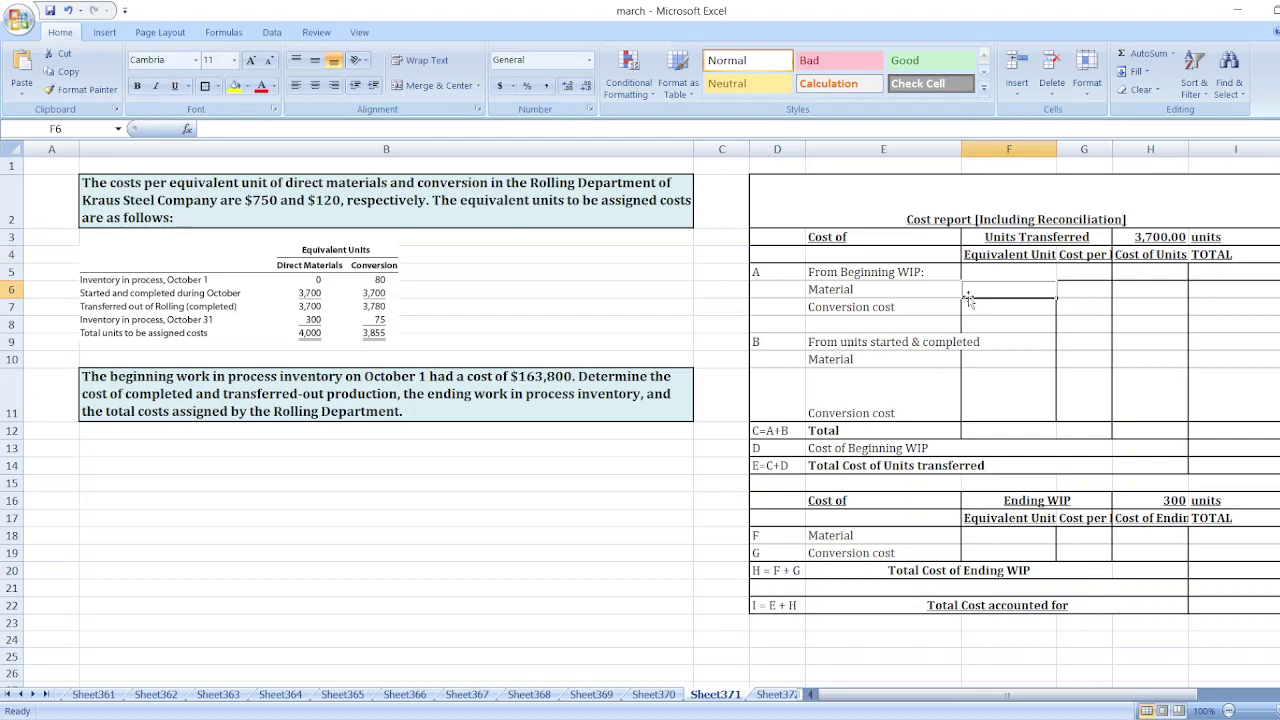
{"action": "type", "text": "0"}
{"action": "key", "text": "Return"}
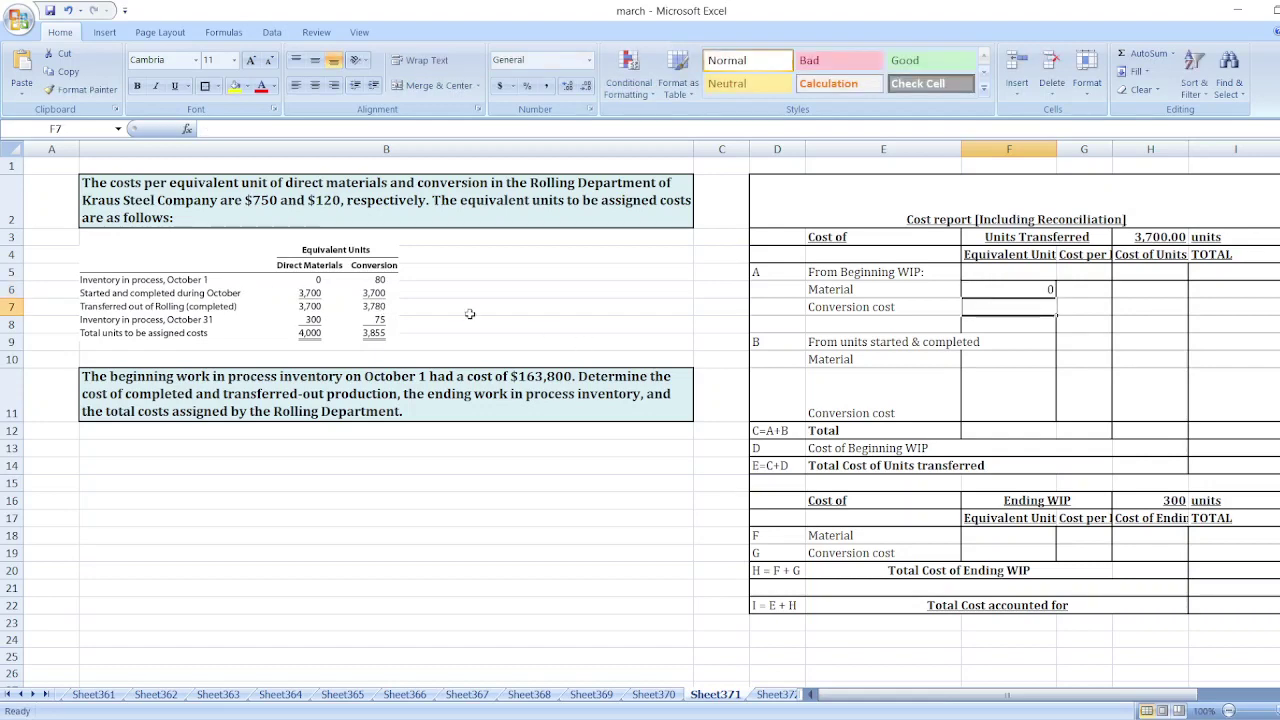
{"action": "type", "text": "80"}
{"action": "key", "text": "Return"}
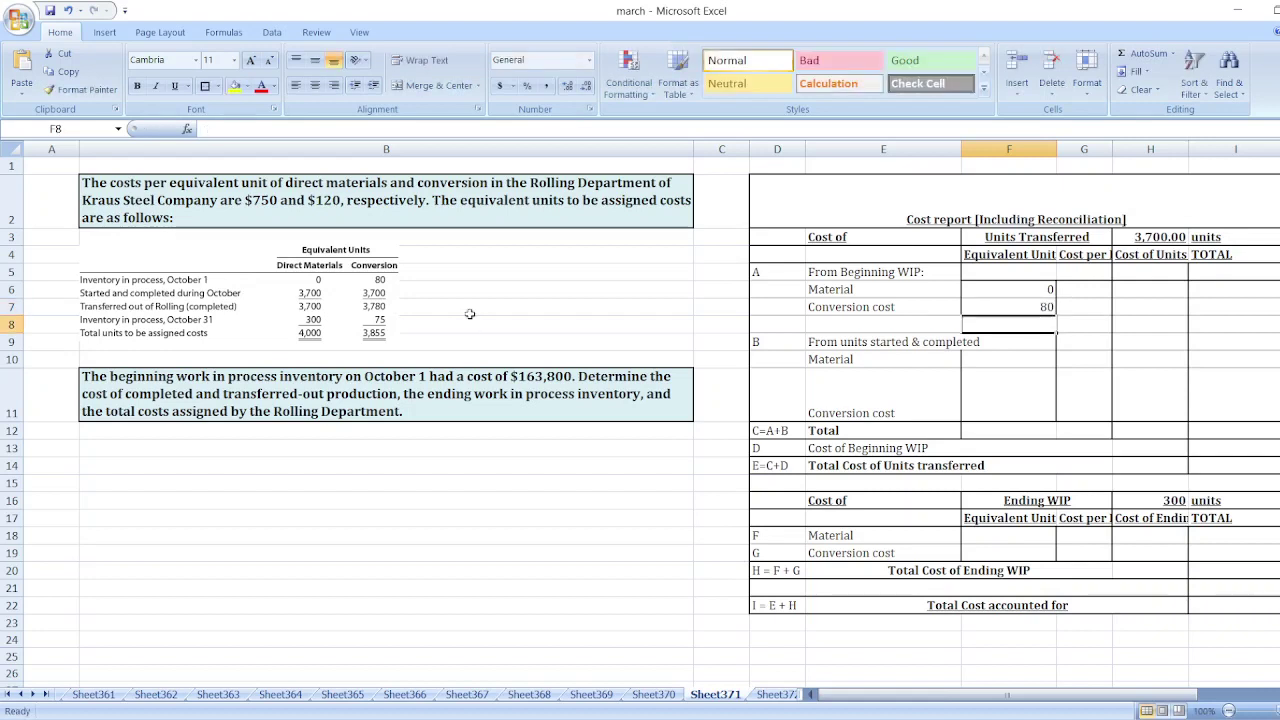
Step: Enter beginning WIP unit costs of $750 for material and $120 for conversion
{"action": "left_click", "coordinate": [1080, 287]}
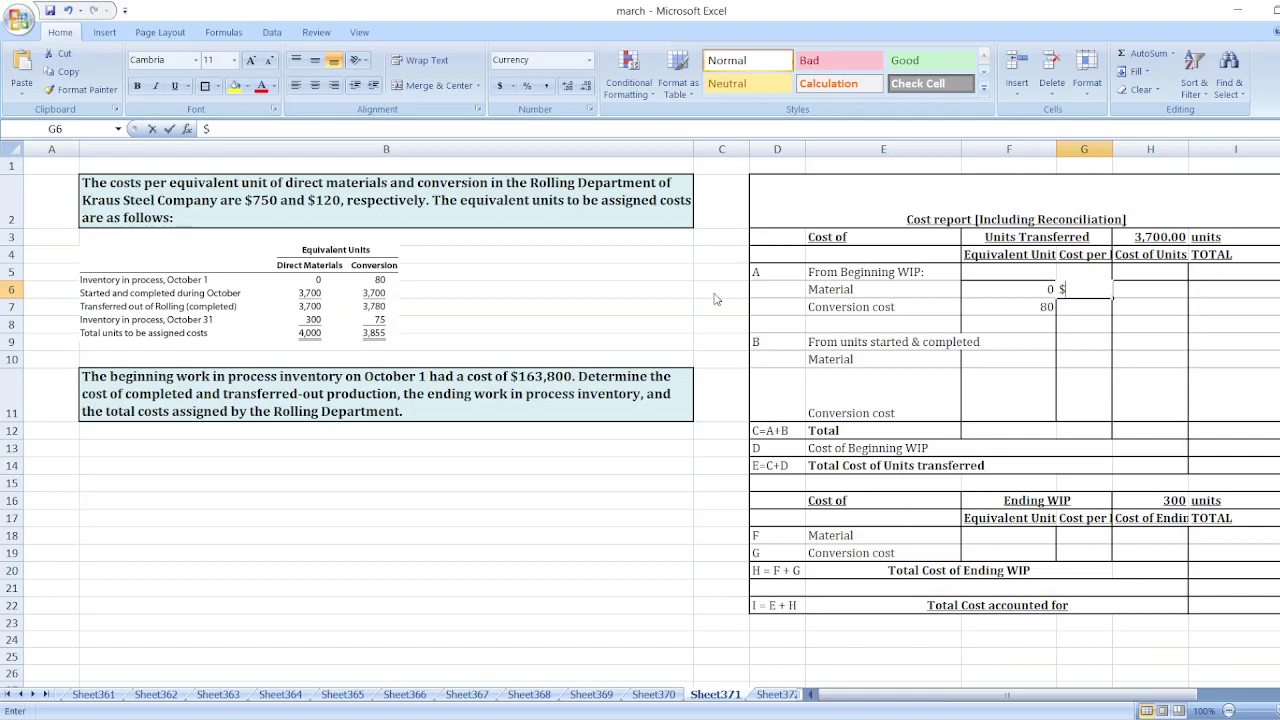
{"action": "type", "text": "$750"}
{"action": "key", "text": "Return"}
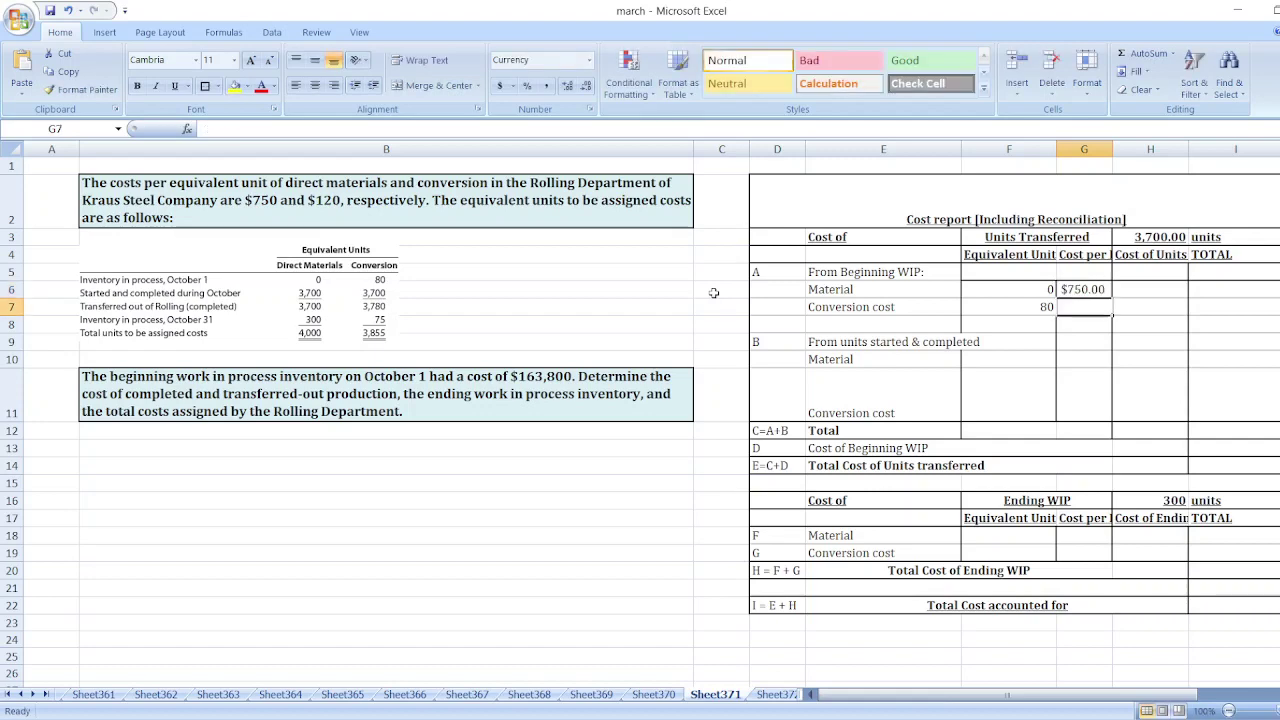
{"action": "type", "text": "$120"}
{"action": "key", "text": "Return"}
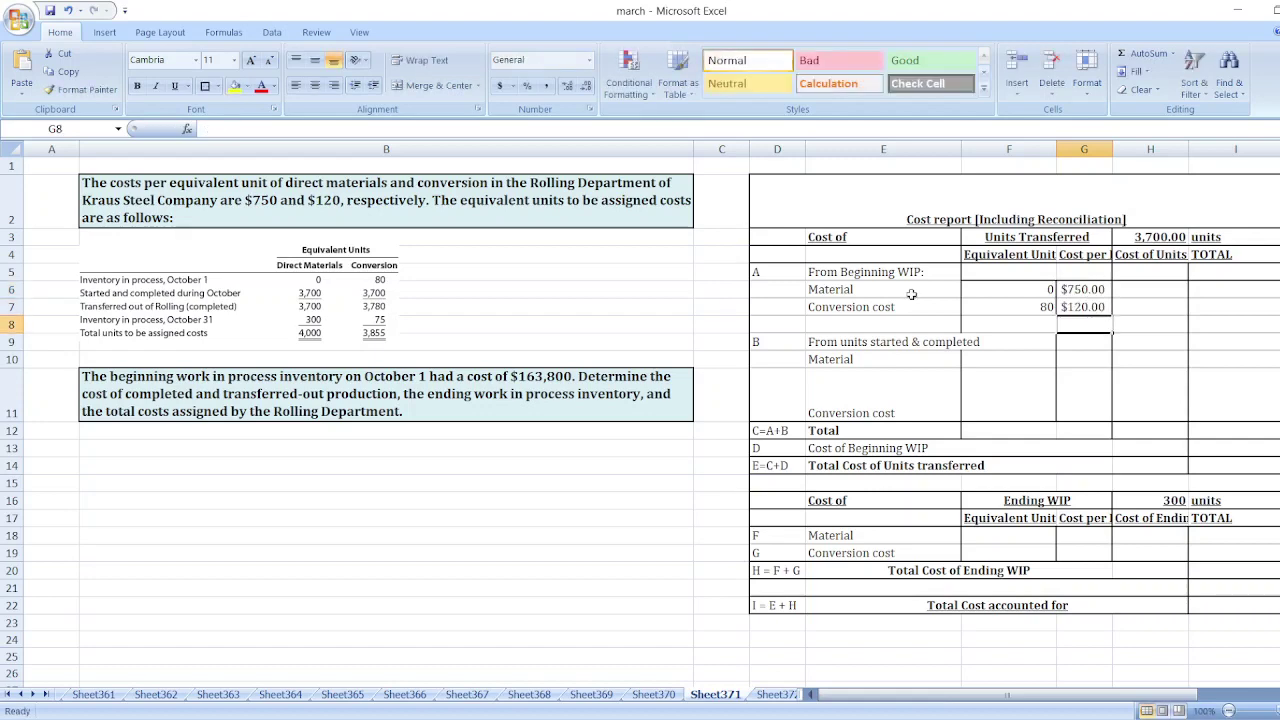
Step: Compute beginning WIP costs with =F6*G6 ($0) and =F7*G7 ($9,600)
{"action": "left_click", "coordinate": [1150, 294]}
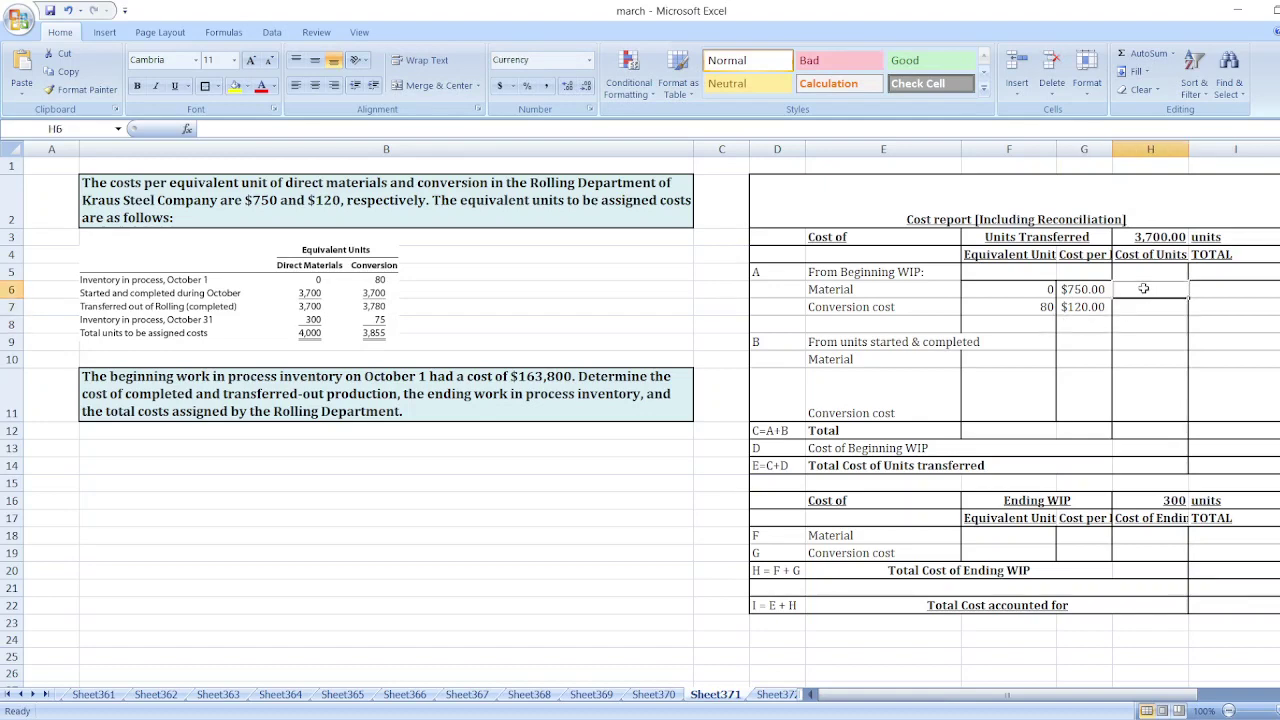
{"action": "type", "text": "="}
{"action": "key", "text": "Left"}
{"action": "key", "text": "Left"}
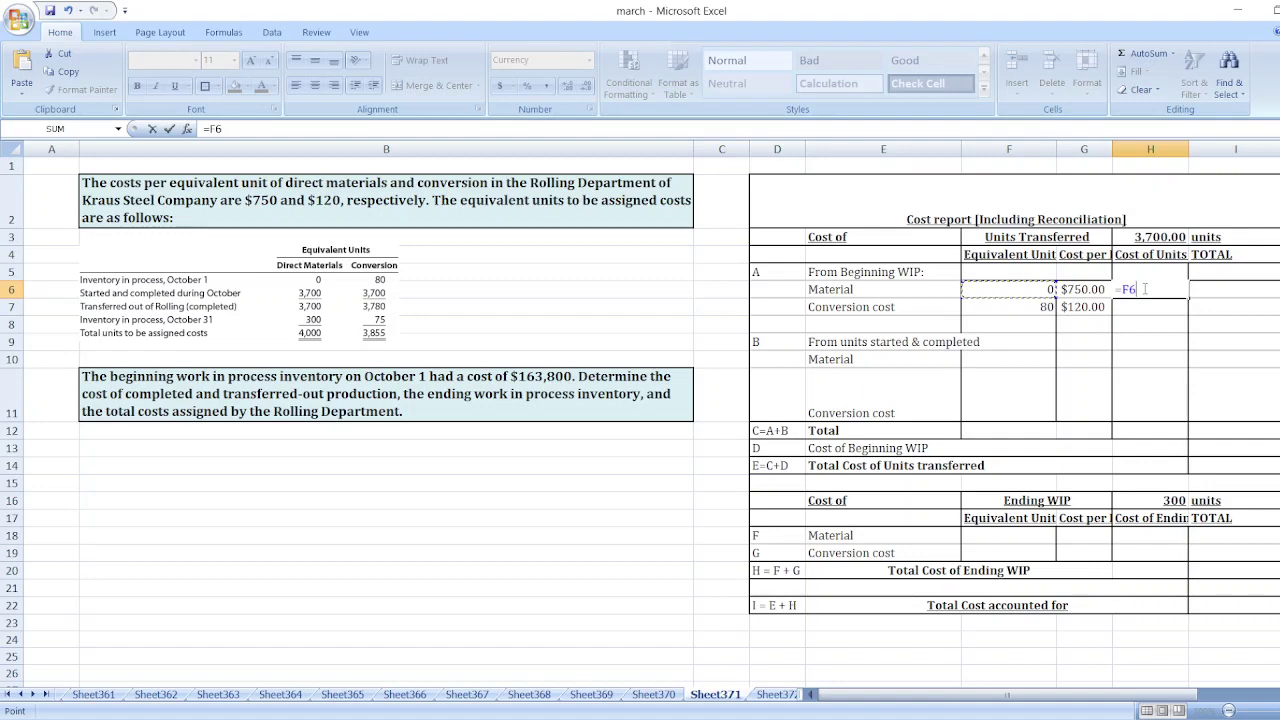
{"action": "type", "text": "*"}
{"action": "key", "text": "Left"}
{"action": "key", "text": "Return"}
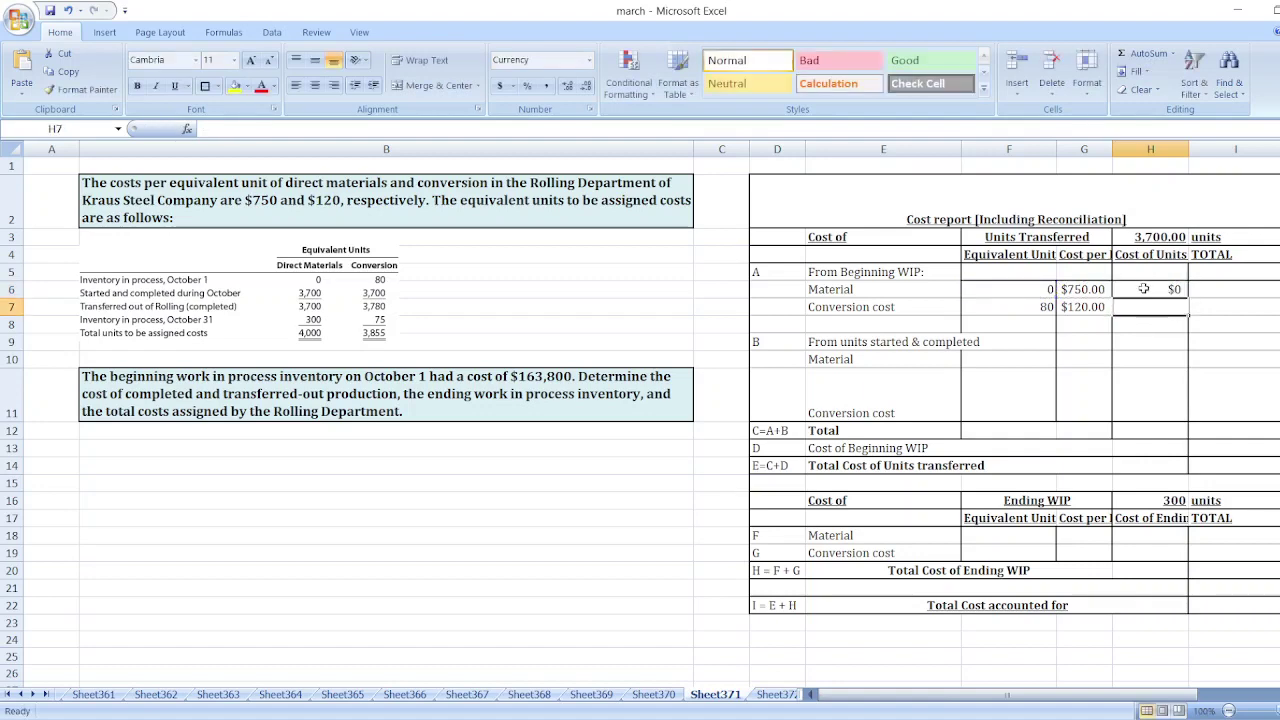
{"action": "type", "text": "="}
{"action": "key", "text": "Left"}
{"action": "key", "text": "Left"}
{"action": "type", "text": "*"}
{"action": "key", "text": "Left"}
{"action": "key", "text": "Return"}
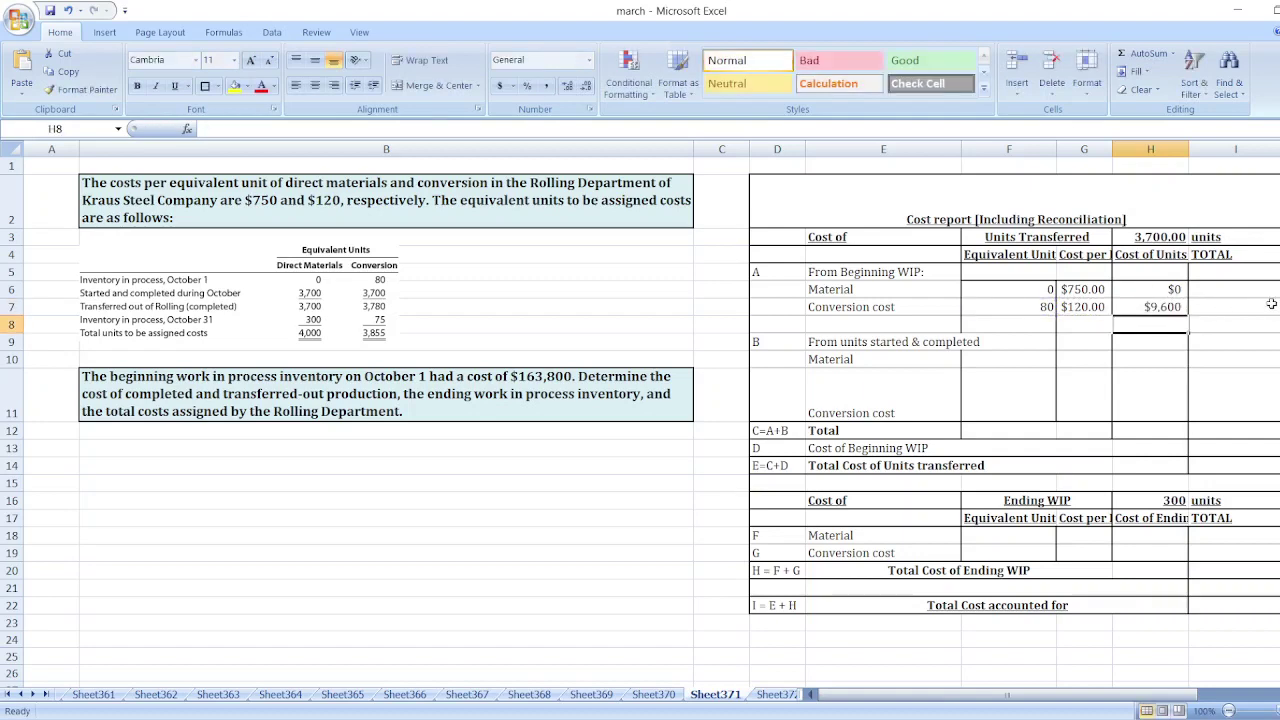
Step: Carry the $9,600 beginning WIP cost into the TOTAL column with =H7
{"action": "left_click", "coordinate": [1223, 318]}
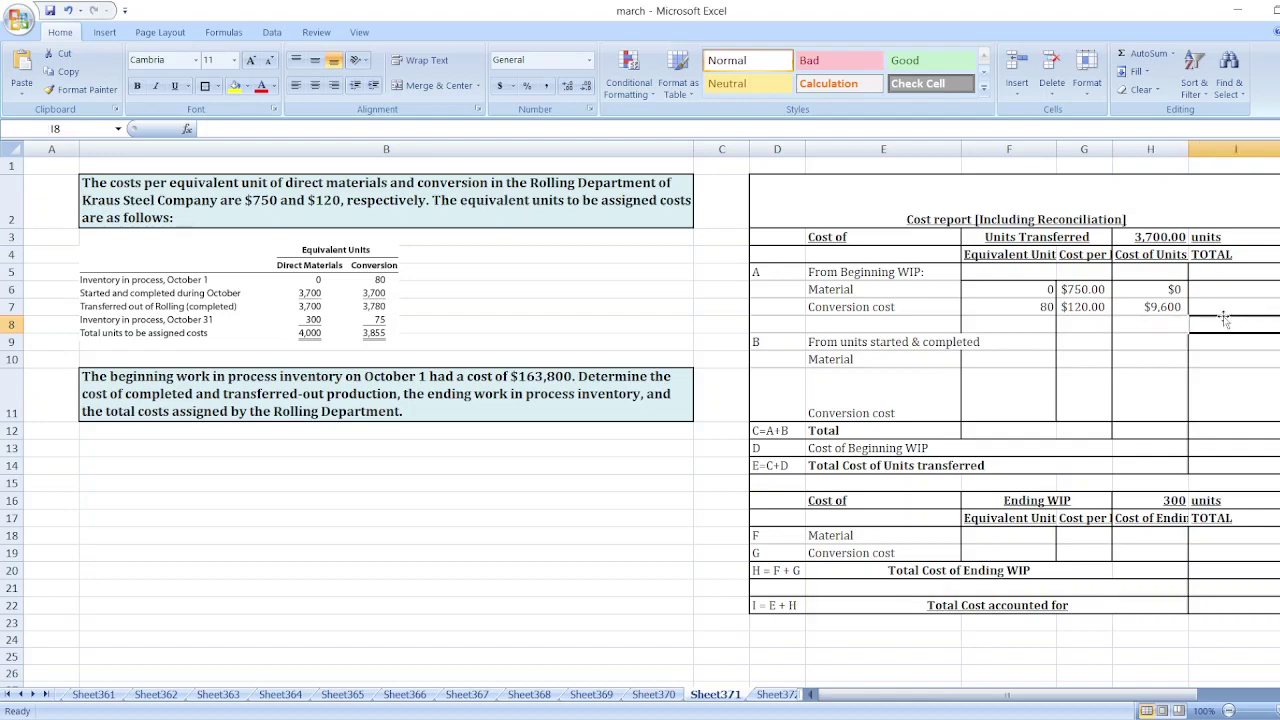
{"action": "key", "text": "Up"}
{"action": "type", "text": "=H7"}
{"action": "key", "text": "Return"}
Step: Enter 3,700 started-and-completed equivalent units for both material and conversion
{"action": "left_click", "coordinate": [965, 357]}
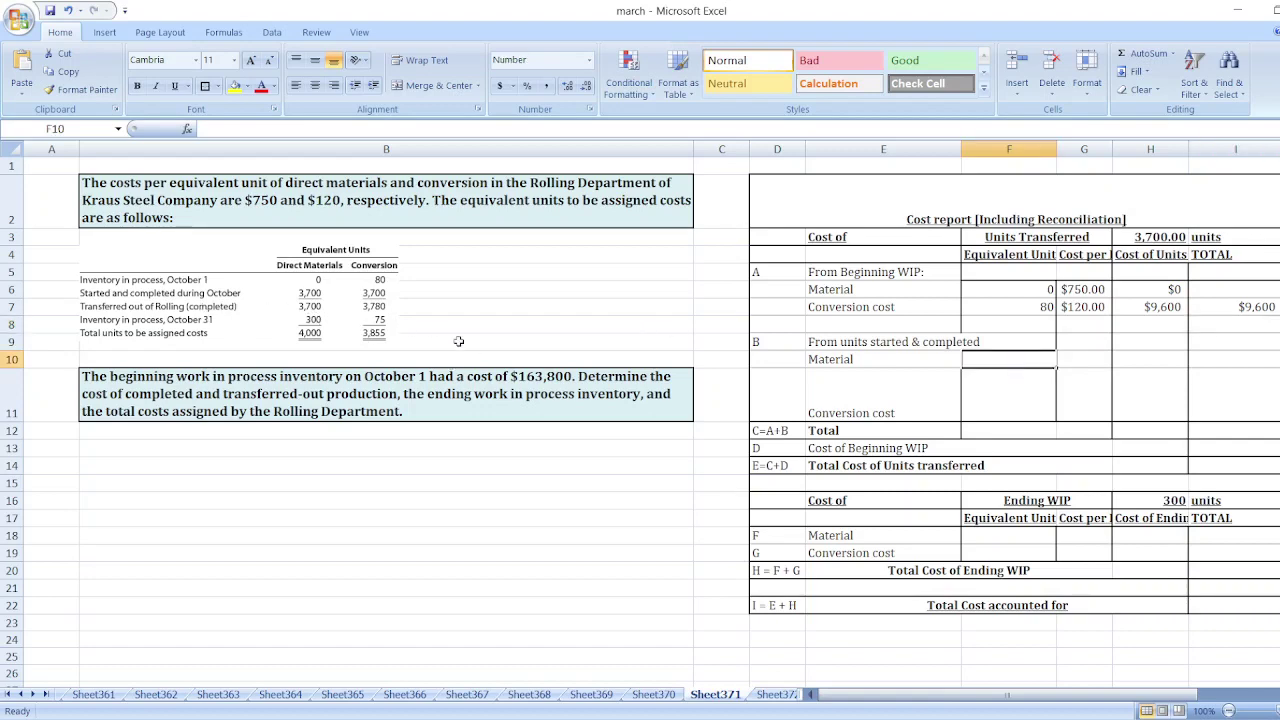
{"action": "type", "text": "3700"}
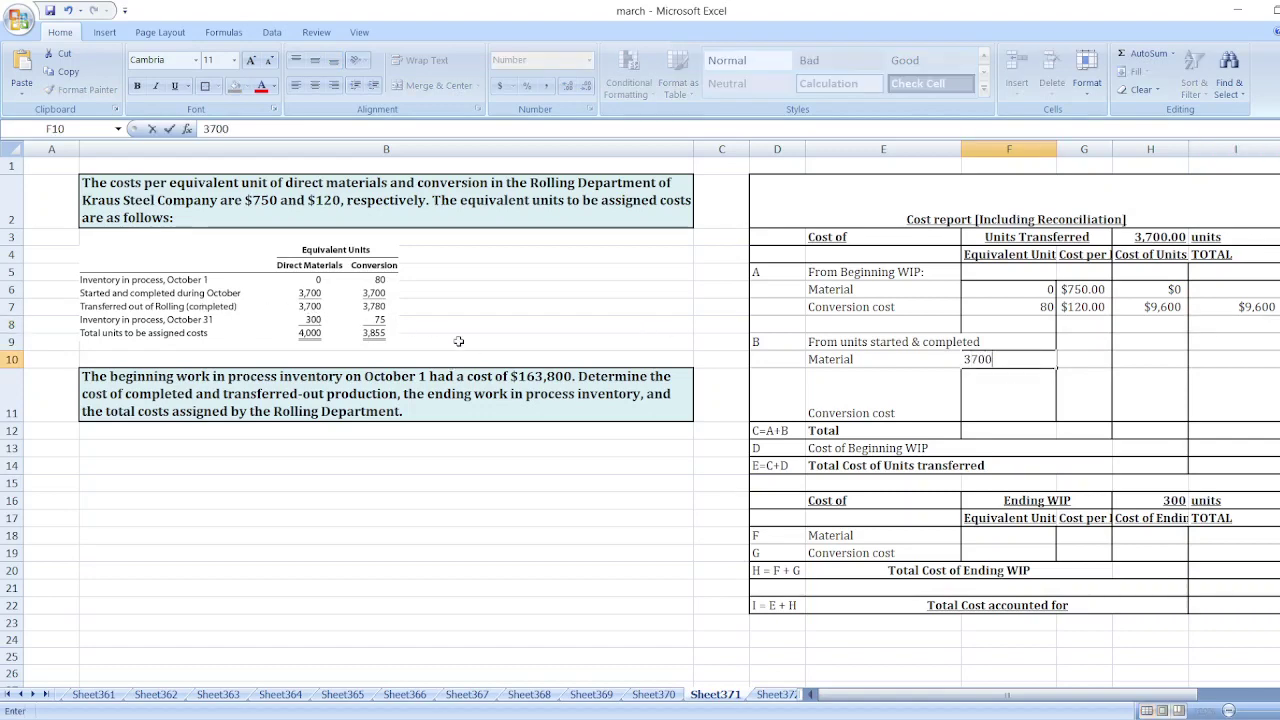
{"action": "key", "text": "Tab"}
{"action": "key", "text": "Down"}
{"action": "key", "text": "Left"}
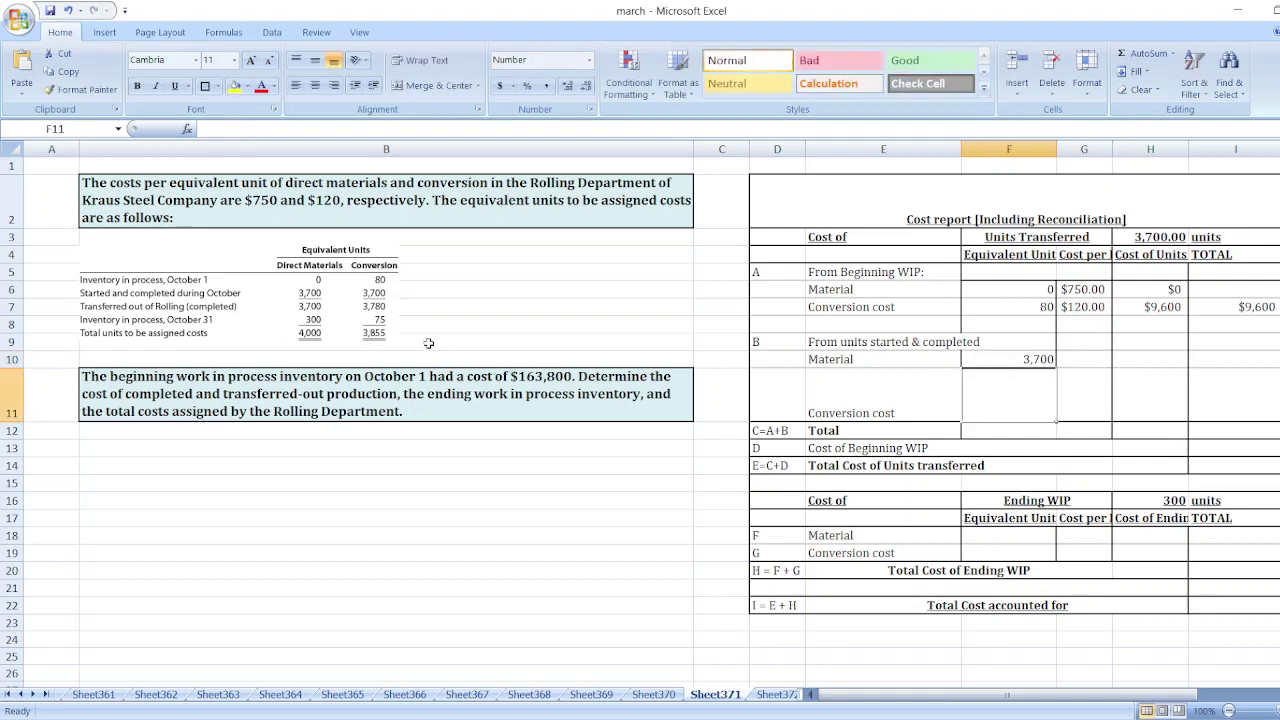
{"action": "type", "text": "3,700"}
{"action": "key", "text": "Tab"}
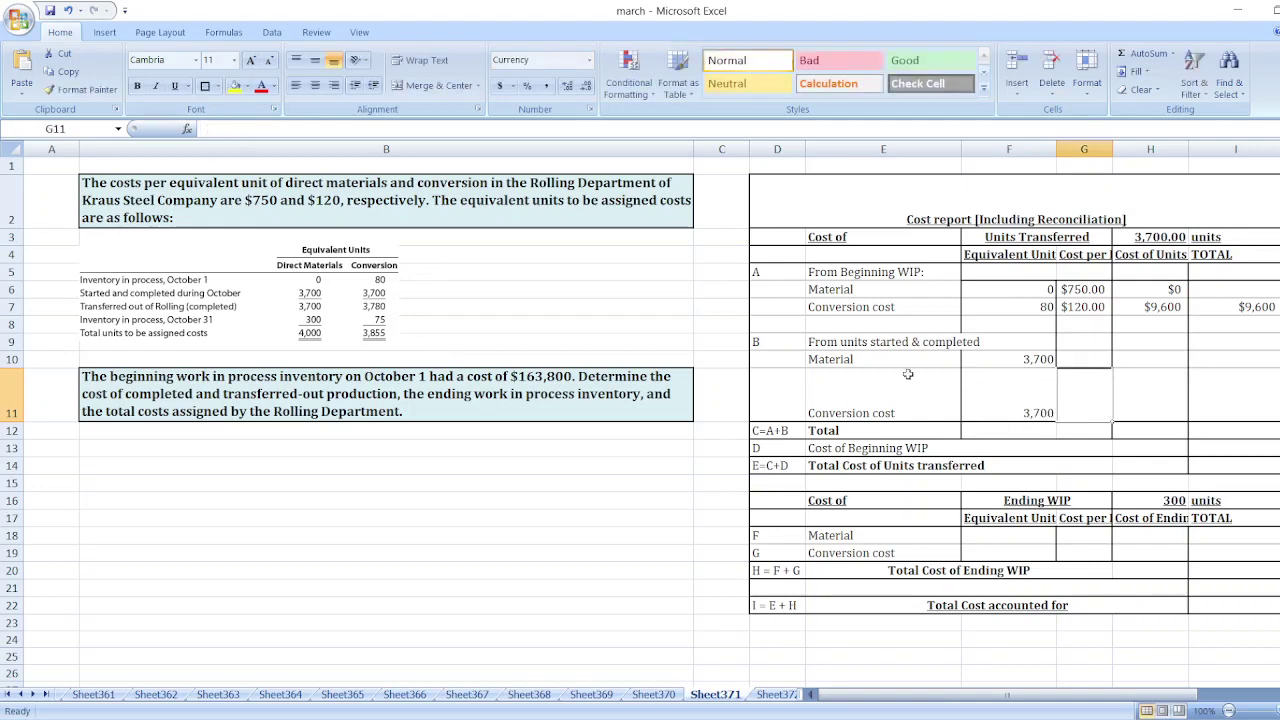
Step: Enter started-and-completed unit costs of $750 and $120
{"action": "left_click", "coordinate": [1096, 361]}
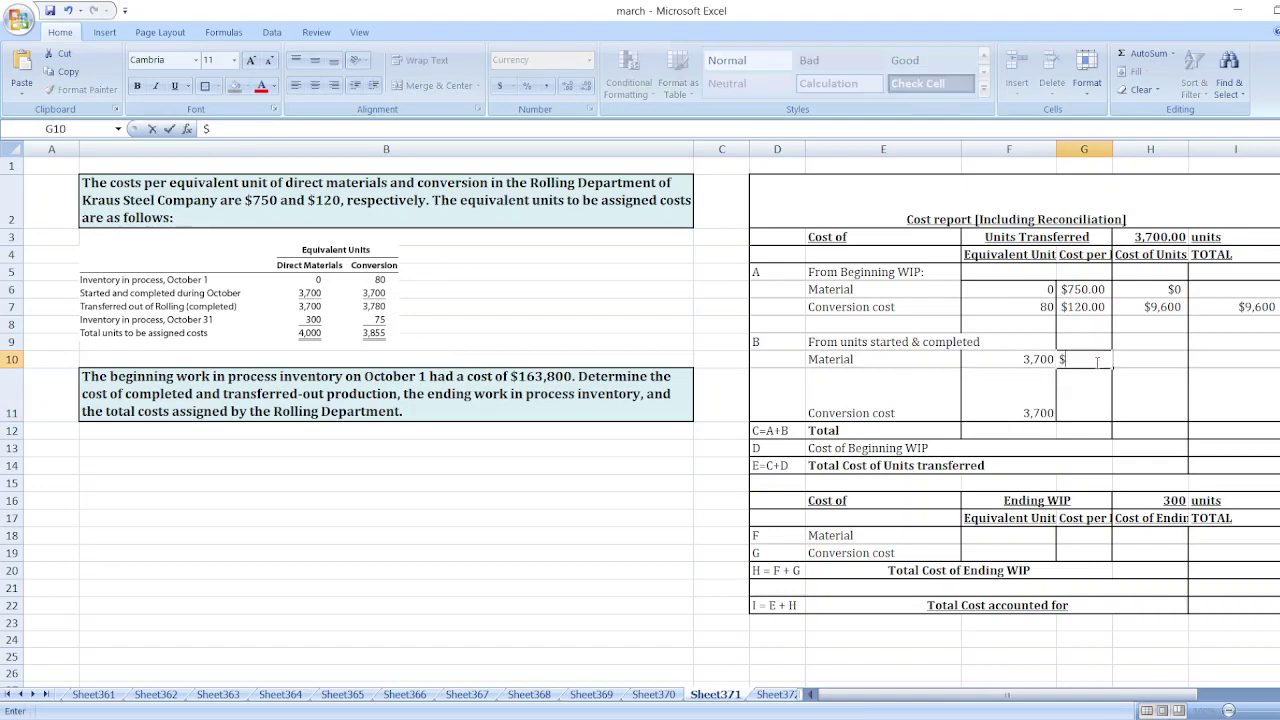
{"action": "type", "text": "$750"}
{"action": "key", "text": "Return"}
{"action": "type", "text": "$120"}
{"action": "key", "text": "Return"}
Step: Cost started-and-completed units with =F10*G10 ($2,775,000) and =F11*G11 ($444,000)
{"action": "left_click", "coordinate": [1171, 360]}
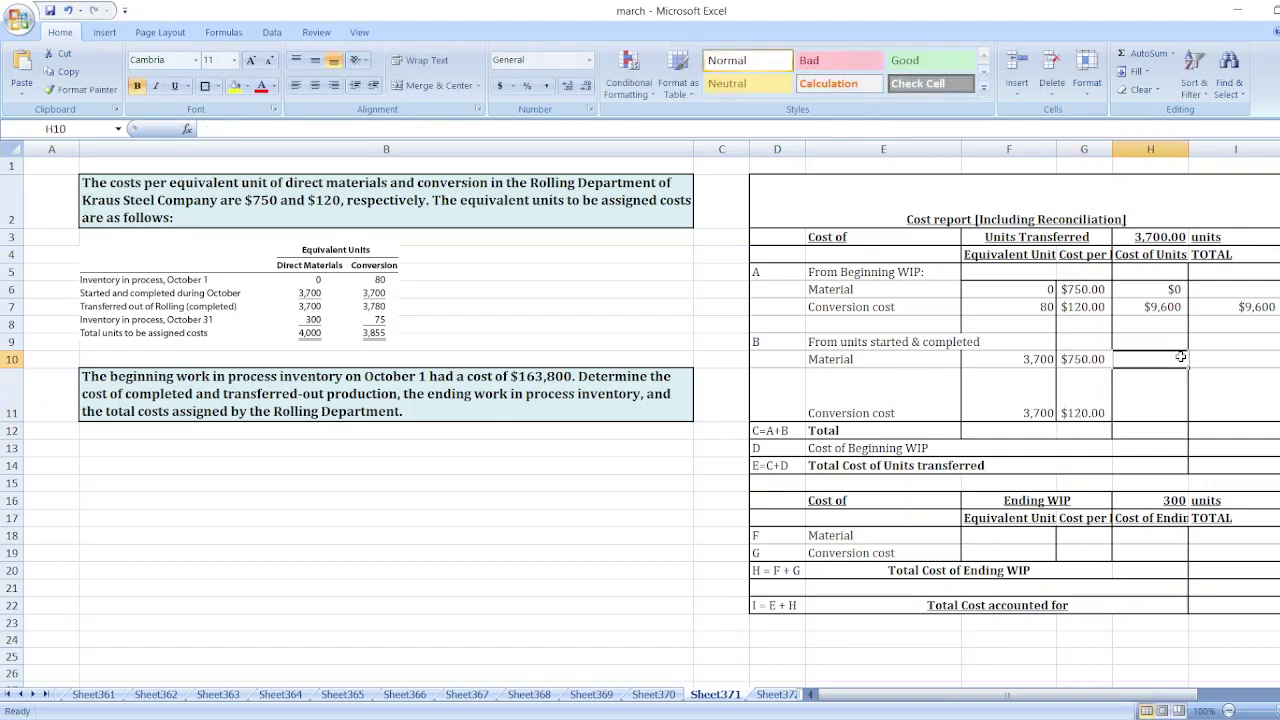
{"action": "type", "text": "=F10*G10"}
{"action": "key", "text": "Return"}
{"action": "key", "text": "Up"}
{"action": "key", "text": "Down"}
{"action": "type", "text": "="}
{"action": "key", "text": "Left"}
{"action": "key", "text": "Left"}
{"action": "type", "text": "*"}
{"action": "key", "text": "Left"}
{"action": "key", "text": "Return"}
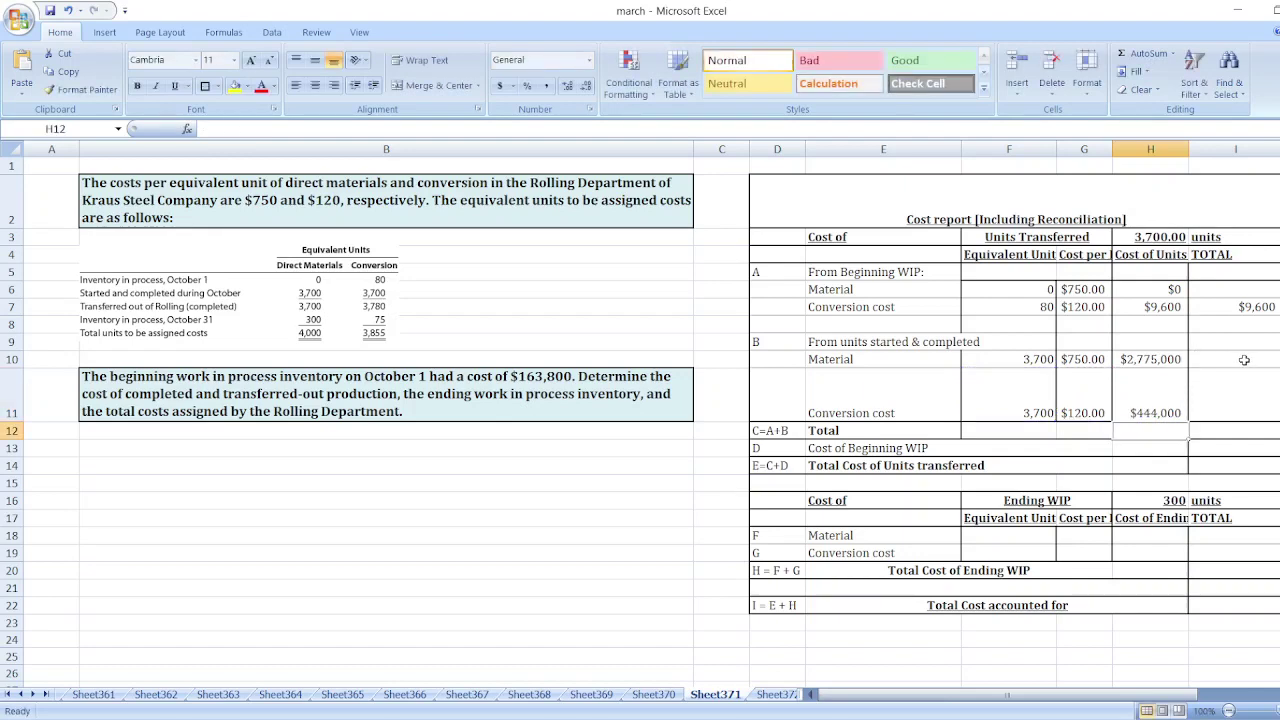
Step: Total the started-and-completed costs in I11 as =H10+H11, giving $3,219,000
{"action": "left_click", "coordinate": [1207, 413]}
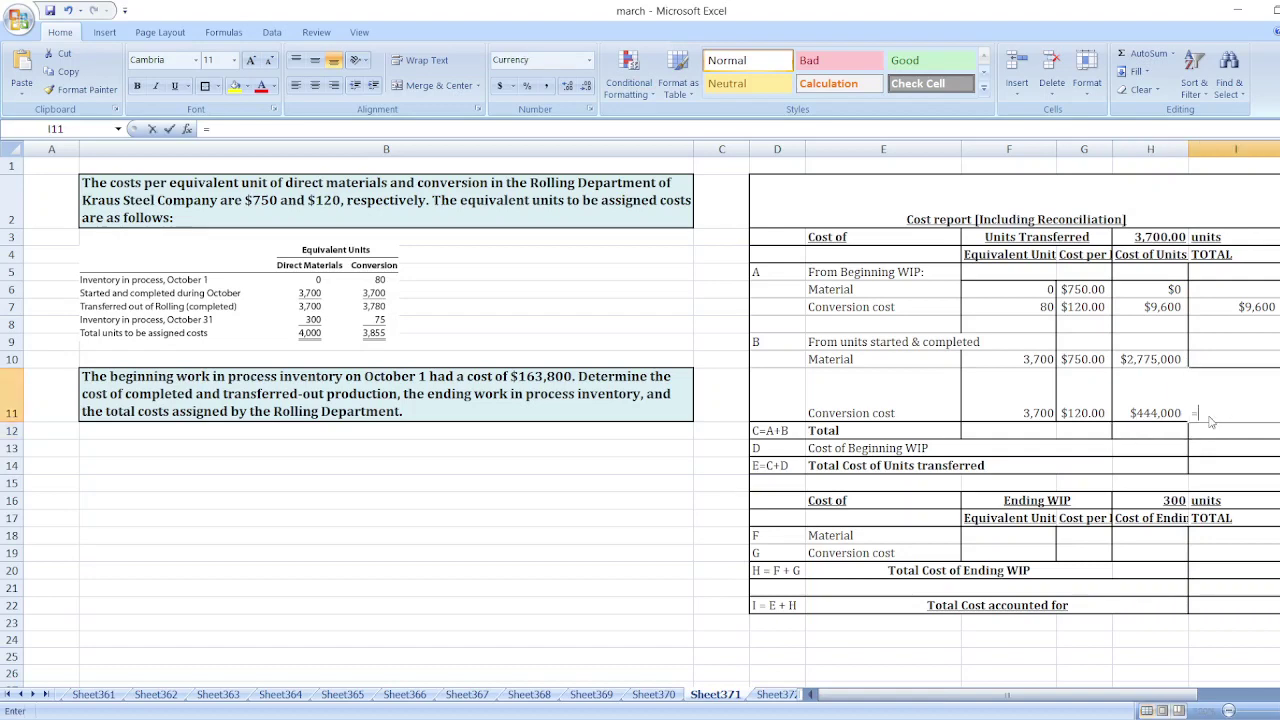
{"action": "type", "text": "="}
{"action": "key", "text": "Up"}
{"action": "key", "text": "Up"}
{"action": "key", "text": "Left"}
{"action": "key", "text": "Down"}
{"action": "type", "text": "+"}
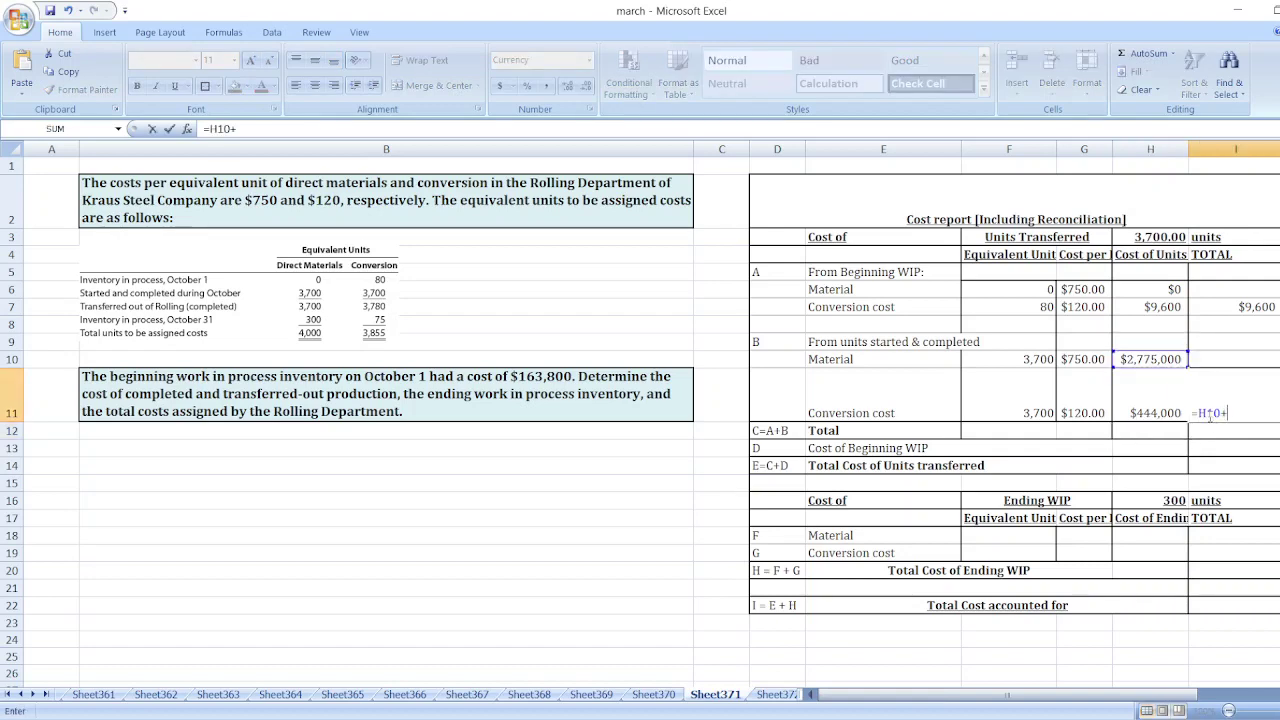
{"action": "key", "text": "Left"}
{"action": "key", "text": "Return"}
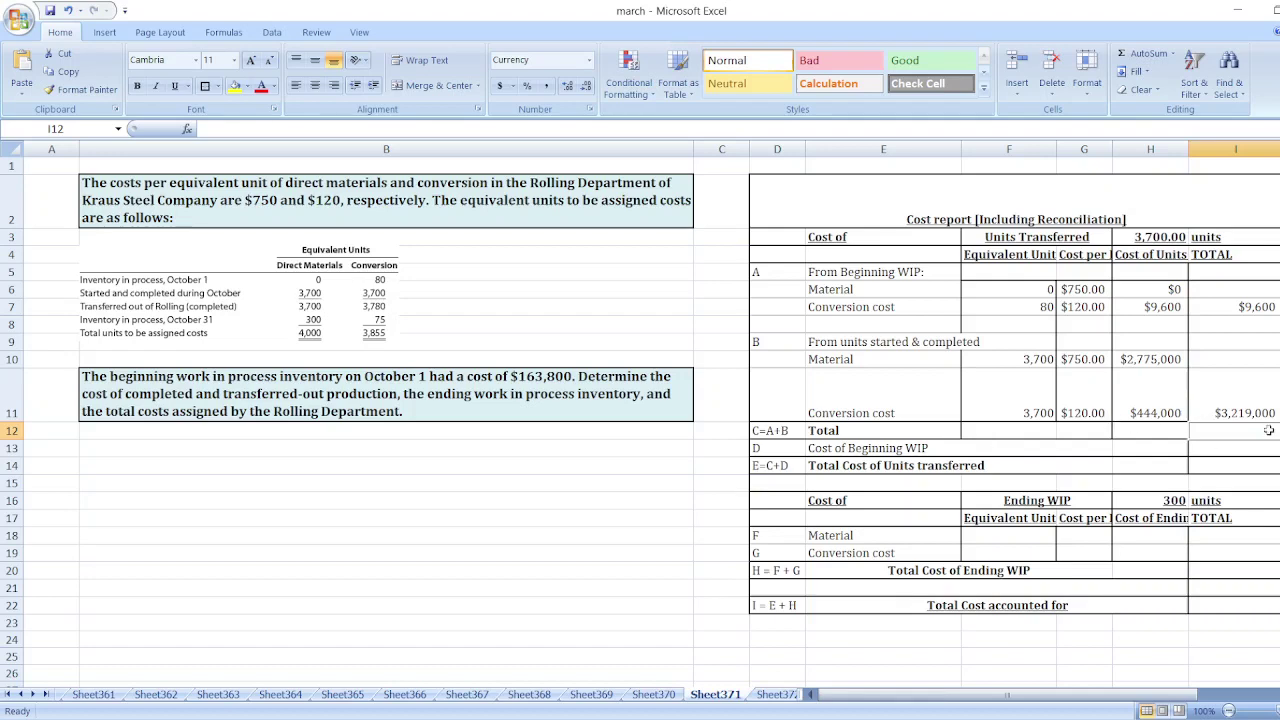
Step: Add beginning WIP and started-and-completed totals into Total C, $3,228,600
{"action": "type", "text": "="}
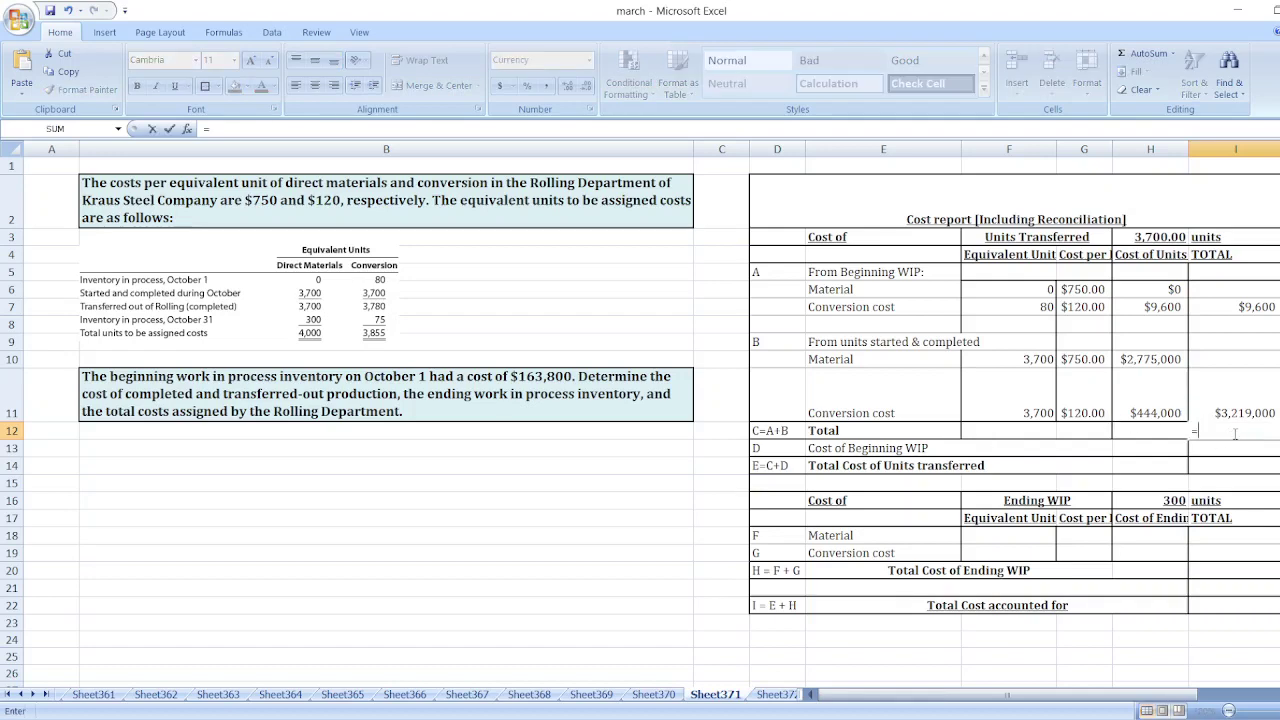
{"action": "left_click", "coordinate": [1257, 307]}
{"action": "type", "text": "+"}
{"action": "key", "text": "Up"}
{"action": "key", "text": "Return"}
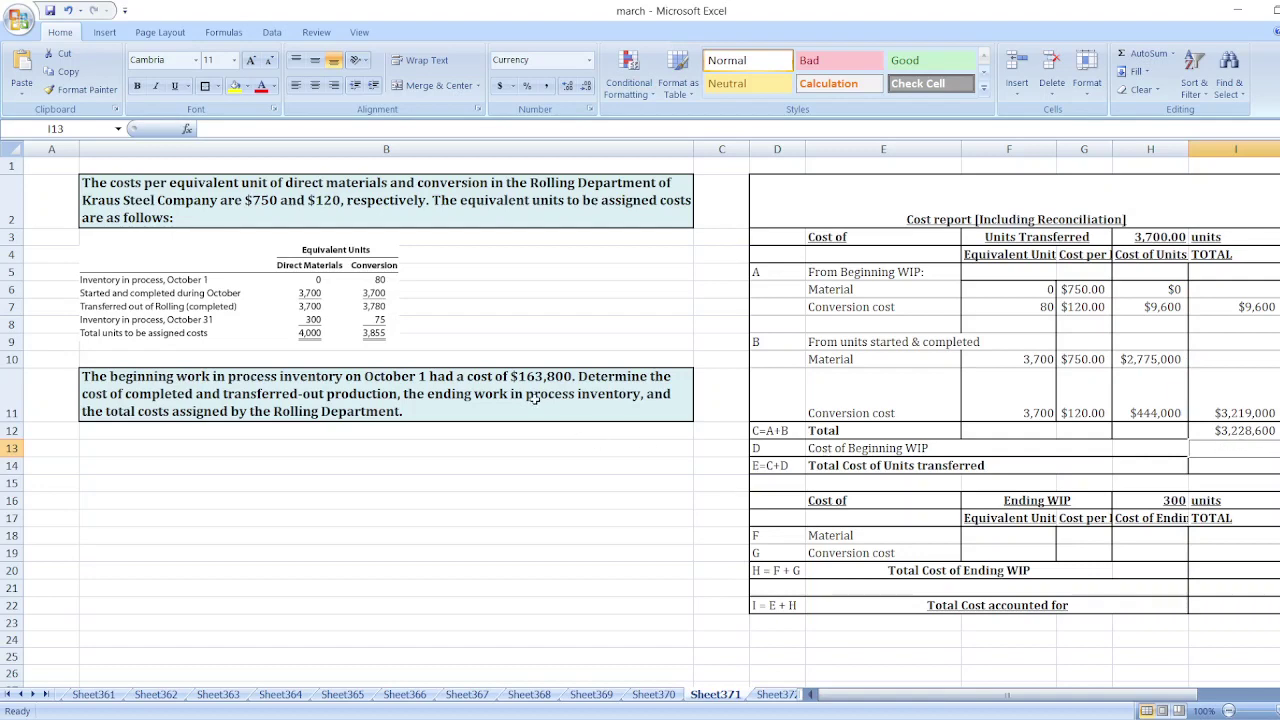
Step: Enter $163,800 in I13, total =I12+I13 ($3,392,400) in I14, and fill I14 yellow
{"action": "type", "text": "$163,800"}
{"action": "key", "text": "Return"}
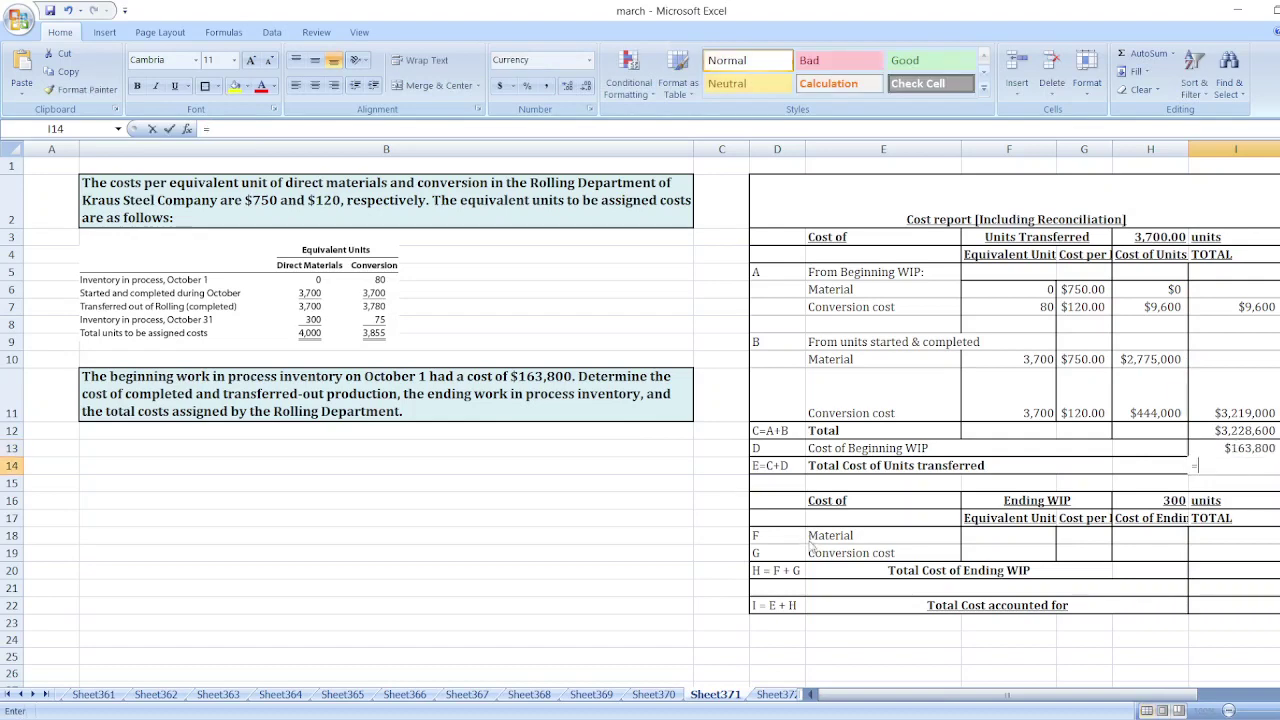
{"action": "type", "text": "=I12+I13"}
{"action": "key", "text": "Return"}
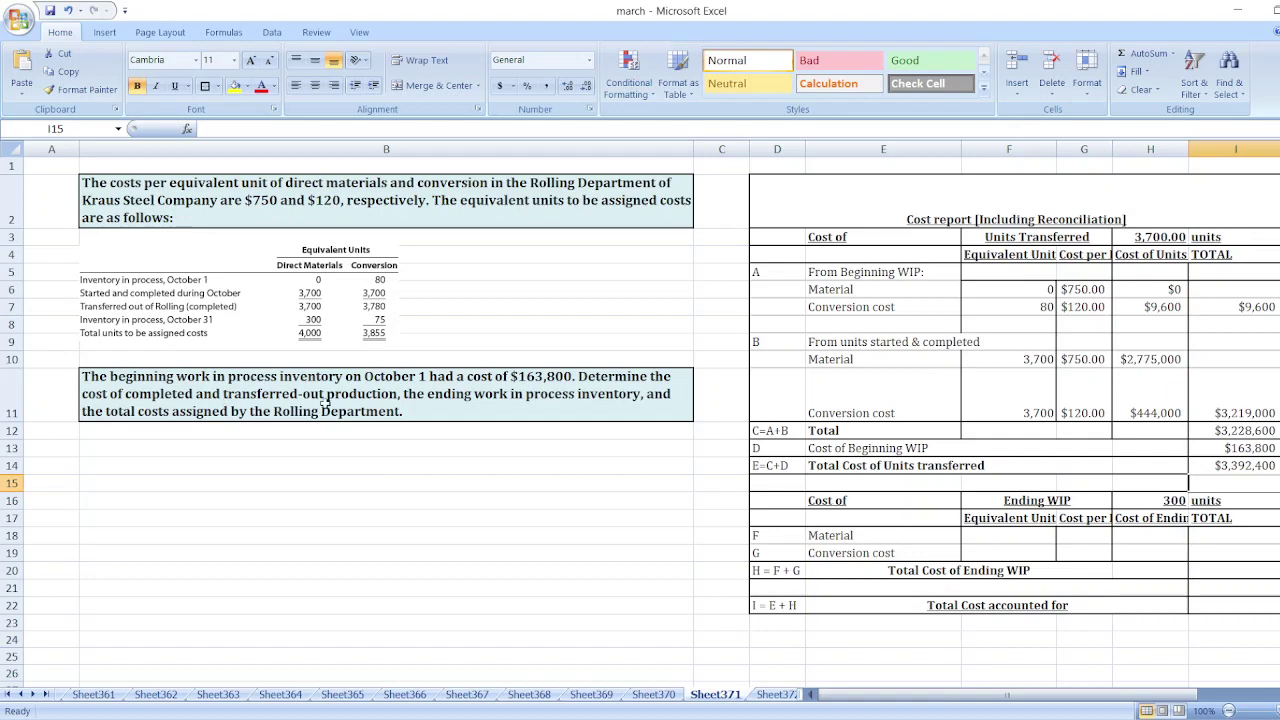
{"action": "left_click", "coordinate": [1238, 465]}
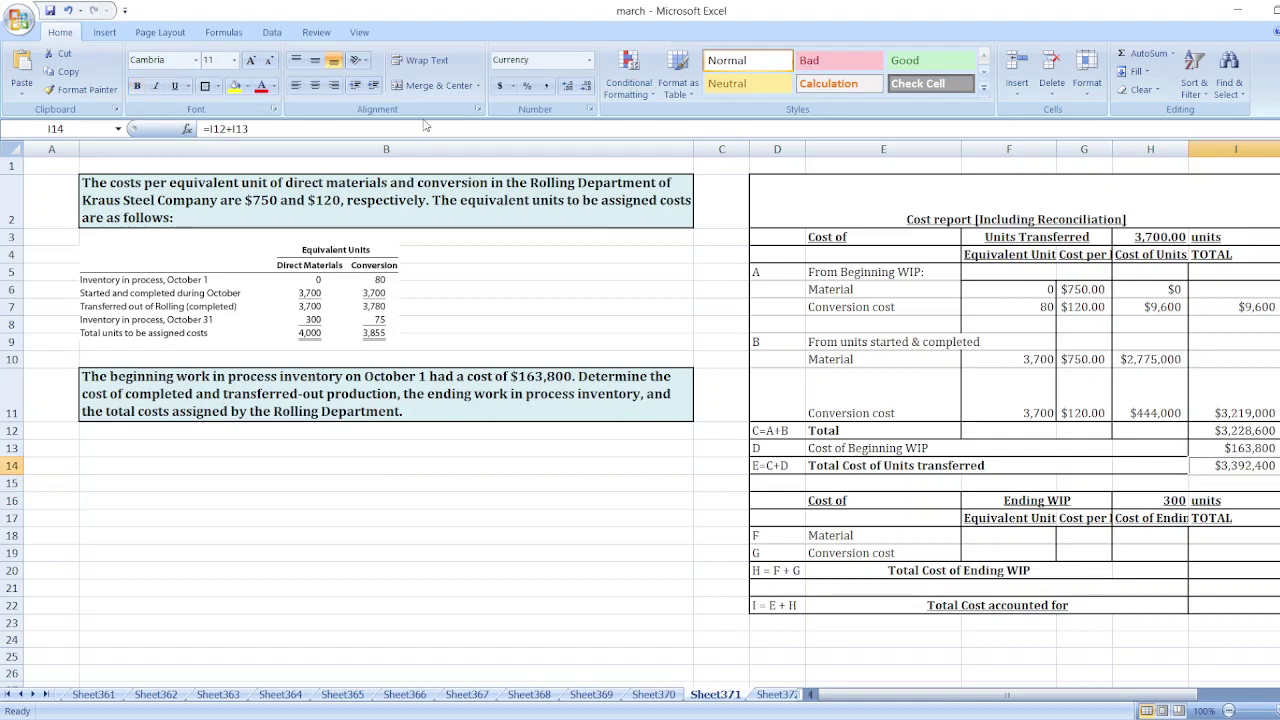
{"action": "left_click", "coordinate": [235, 86]}
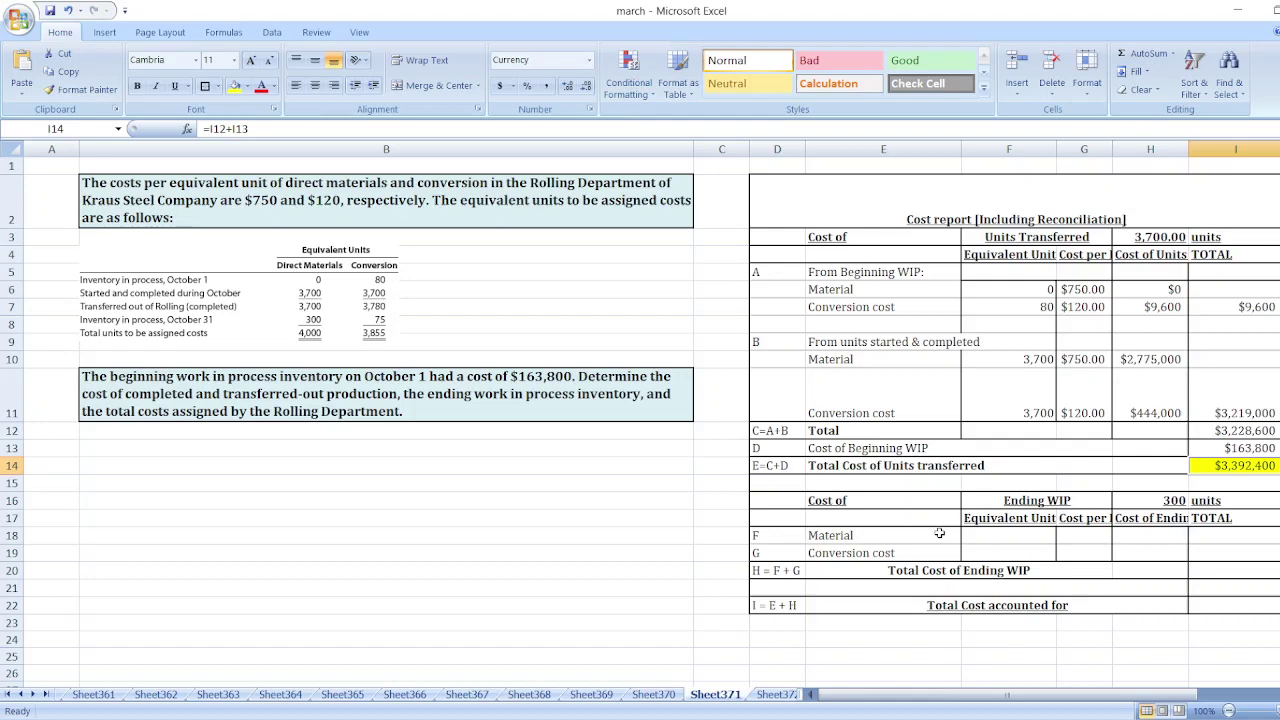
Step: Enter ending WIP equivalent units of 300 for material and 75 for conversion
{"action": "left_click", "coordinate": [995, 533]}
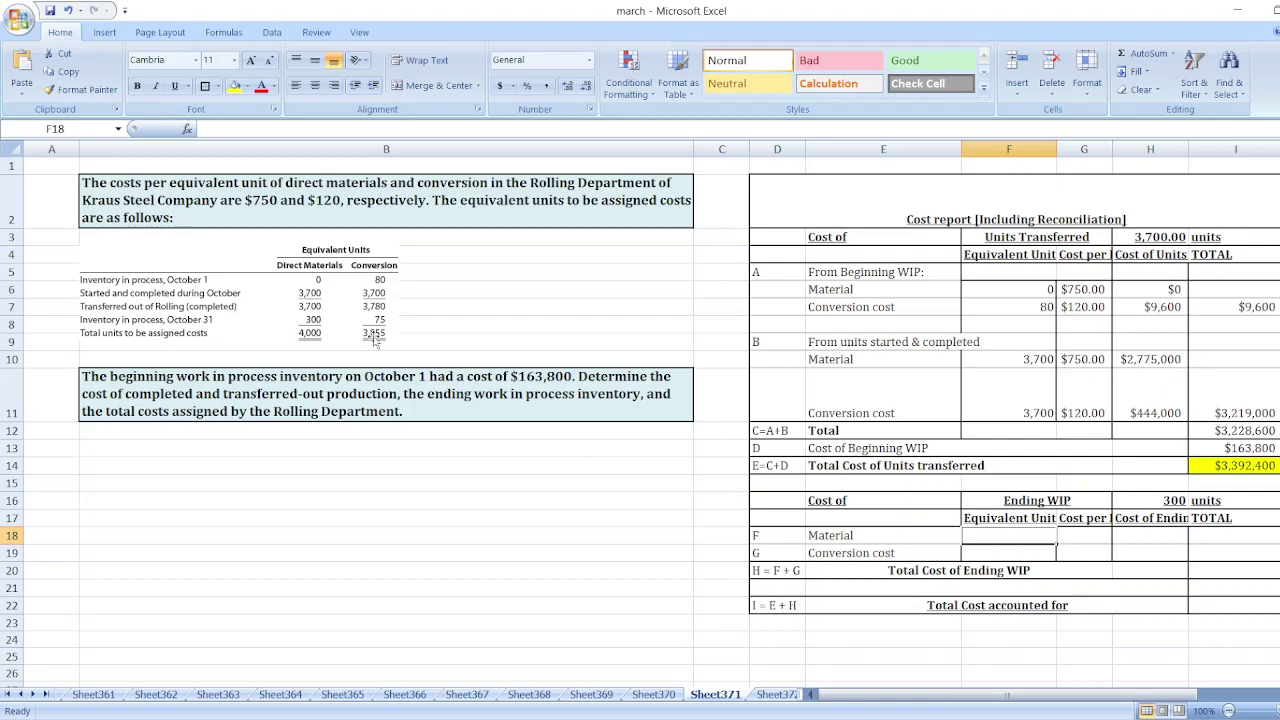
{"action": "type", "text": "300"}
{"action": "key", "text": "Return"}
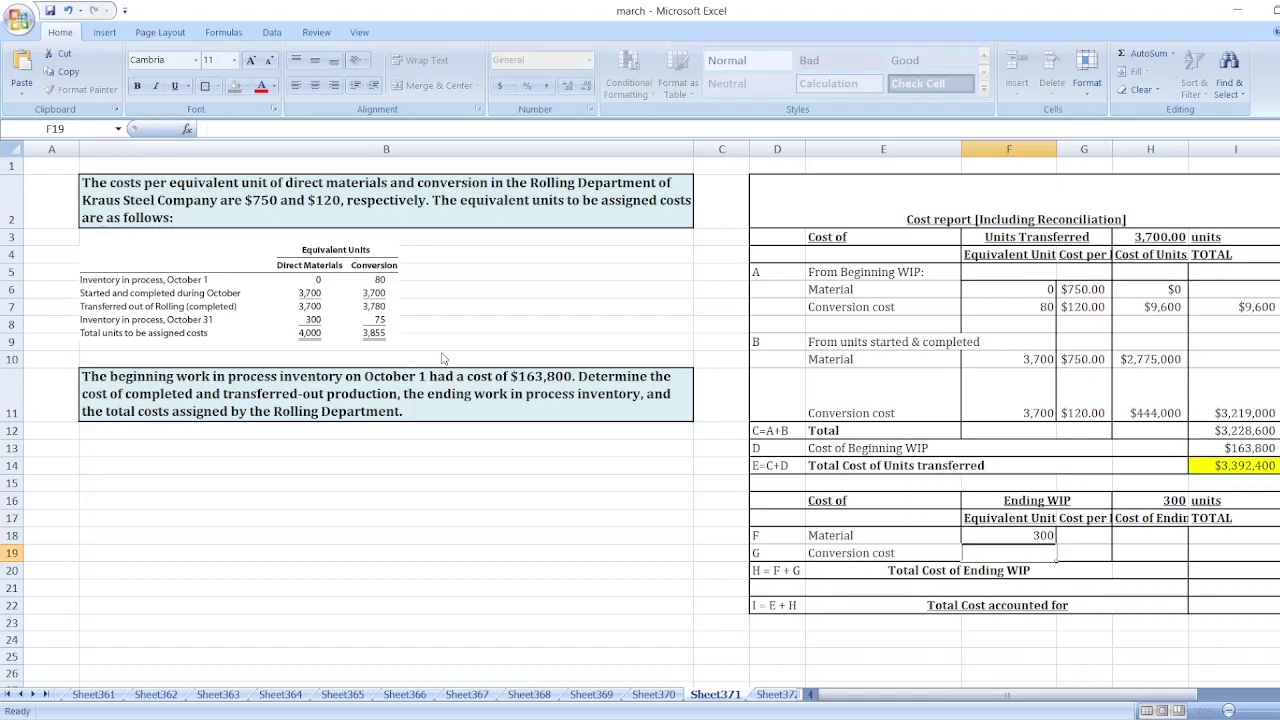
{"action": "type", "text": "75"}
{"action": "key", "text": "Return"}
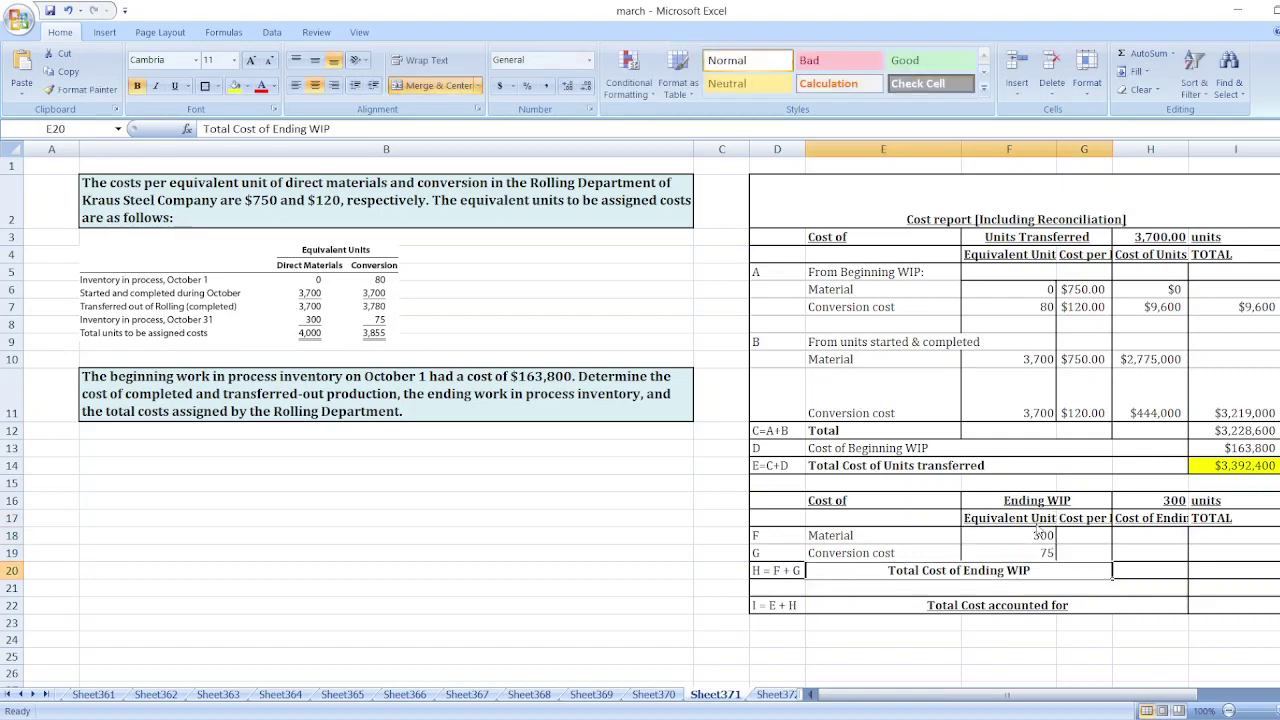
Step: Enter ending WIP unit costs of 750 for material and 120 for conversion
{"action": "left_click", "coordinate": [1058, 536]}
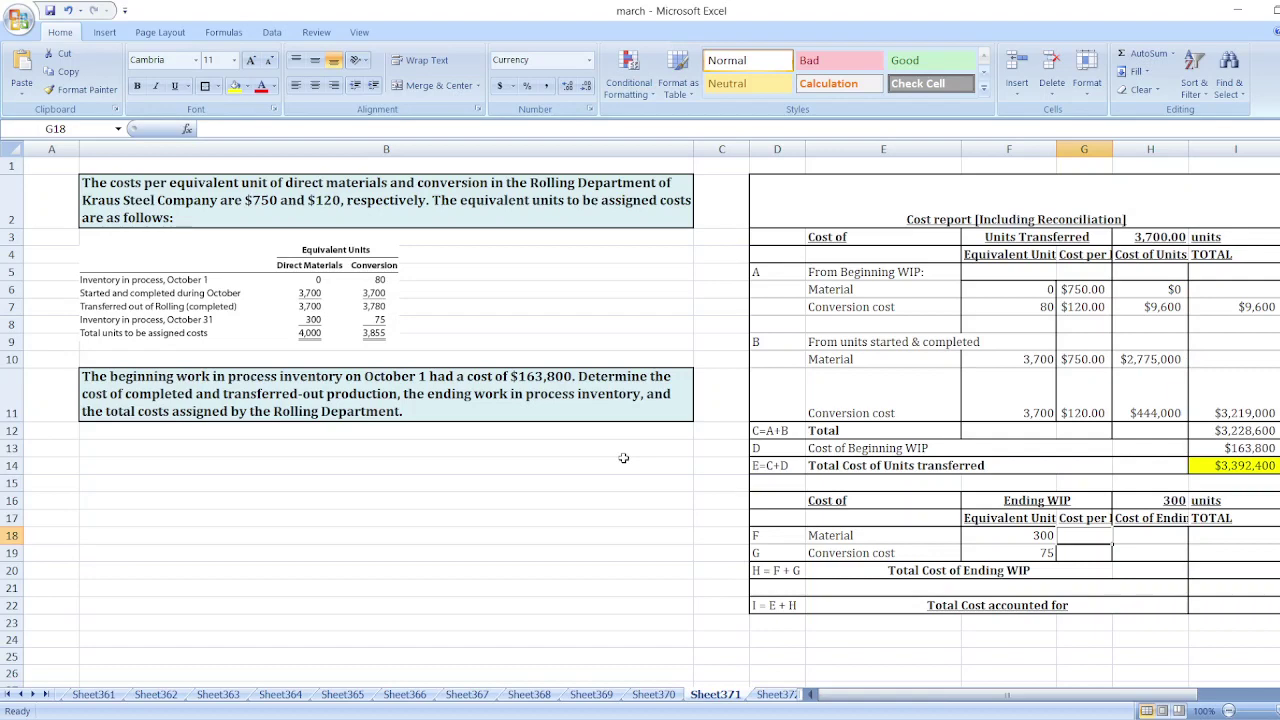
{"action": "type", "text": "750"}
{"action": "key", "text": "Return"}
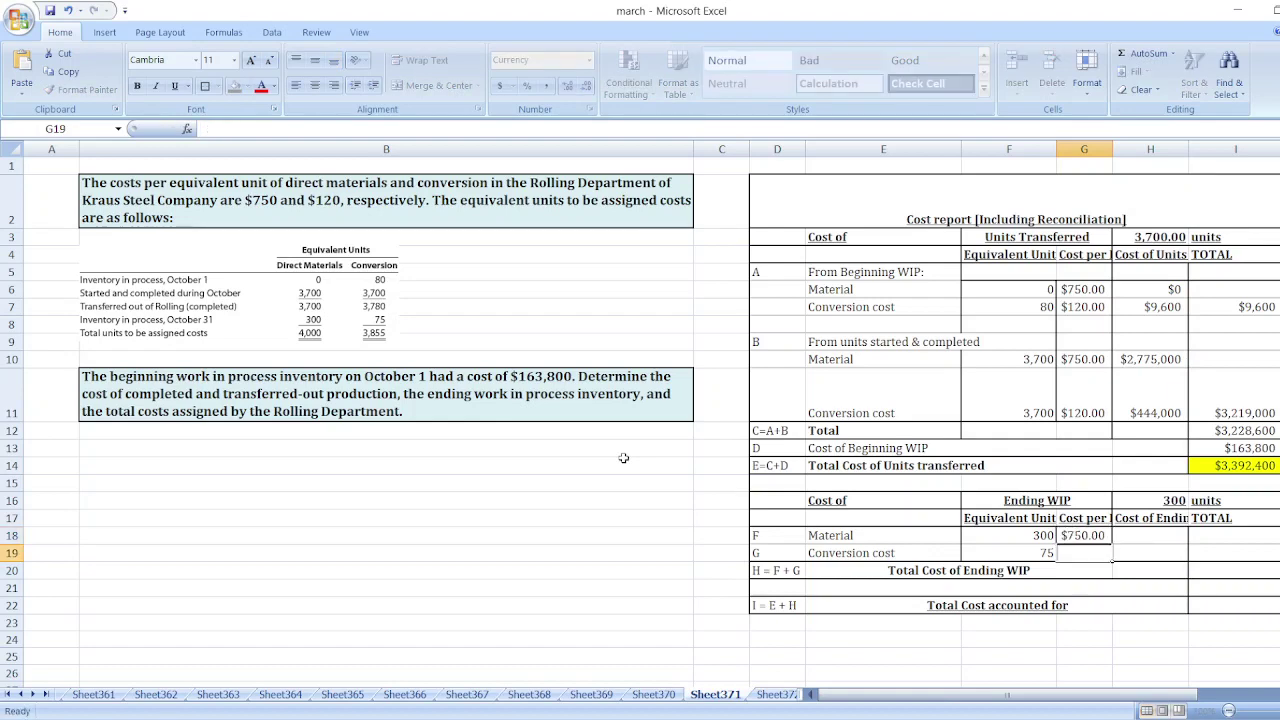
{"action": "type", "text": "120"}
{"action": "key", "text": "Return"}
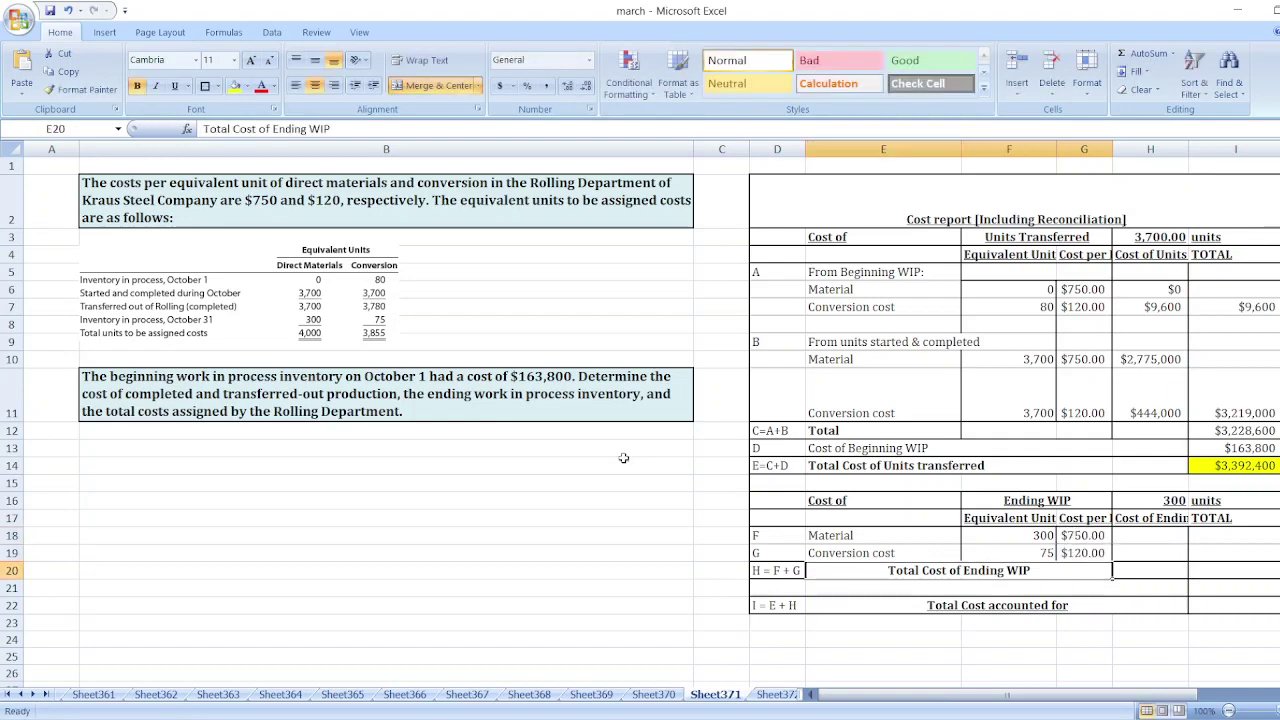
Step: Cost ending WIP with =F18*G18 ($225,000 material) and =F19*G19 ($9,000 conversion)
{"action": "left_click", "coordinate": [1138, 535]}
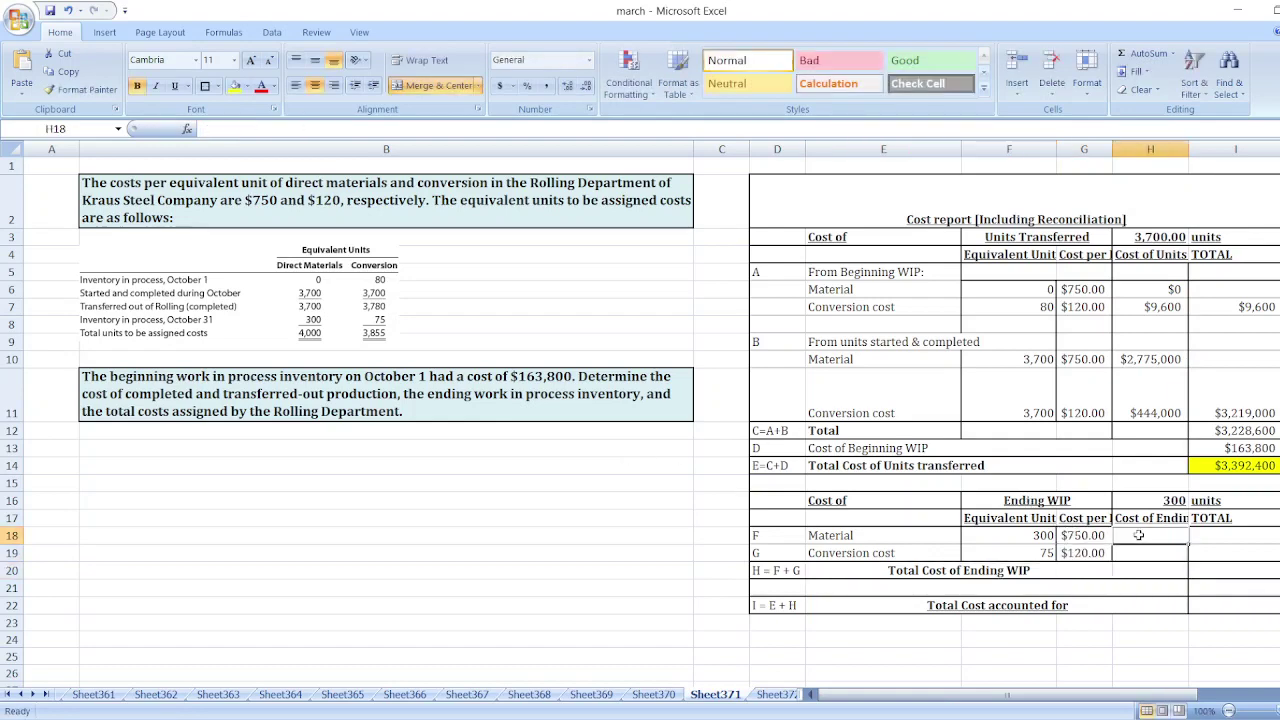
{"action": "type", "text": "="}
{"action": "left_click", "coordinate": [1035, 536]}
{"action": "type", "text": "*"}
{"action": "left_click", "coordinate": [1083, 536]}
{"action": "key", "text": "Return"}
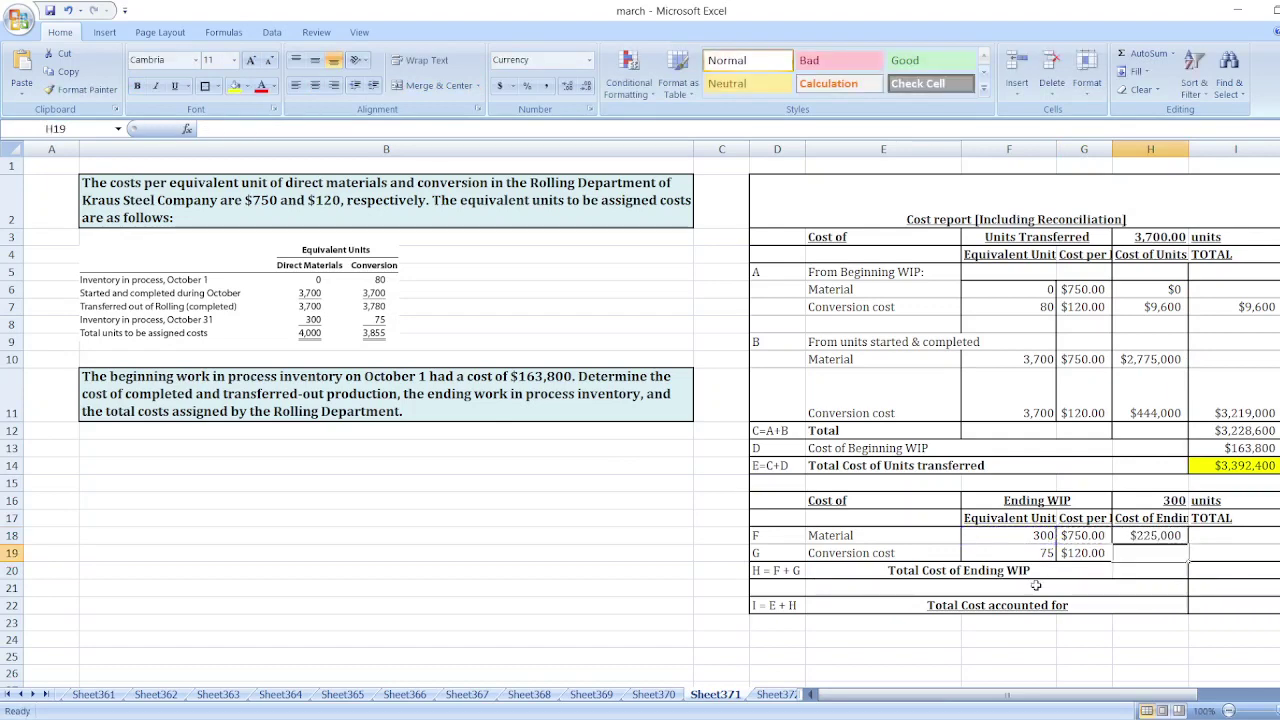
{"action": "type", "text": "="}
{"action": "key", "text": "Left"}
{"action": "key", "text": "Left"}
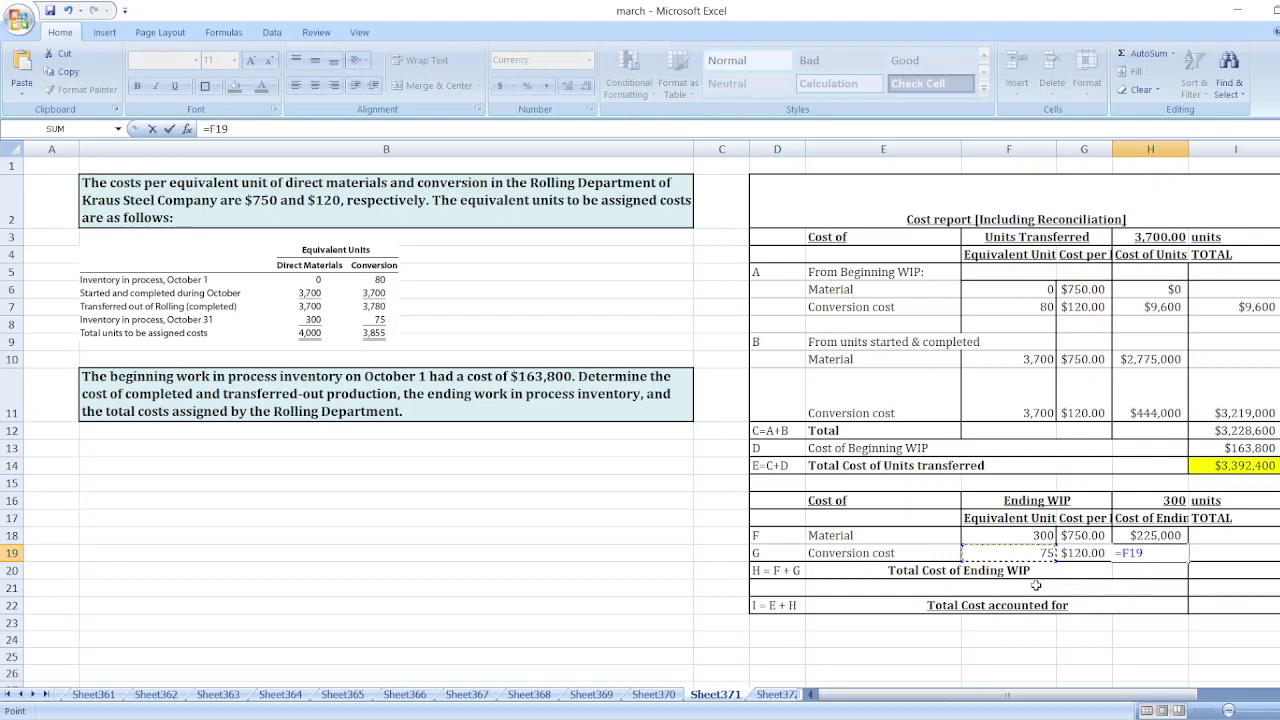
{"action": "type", "text": "*"}
{"action": "key", "text": "Left"}
{"action": "key", "text": "Return"}
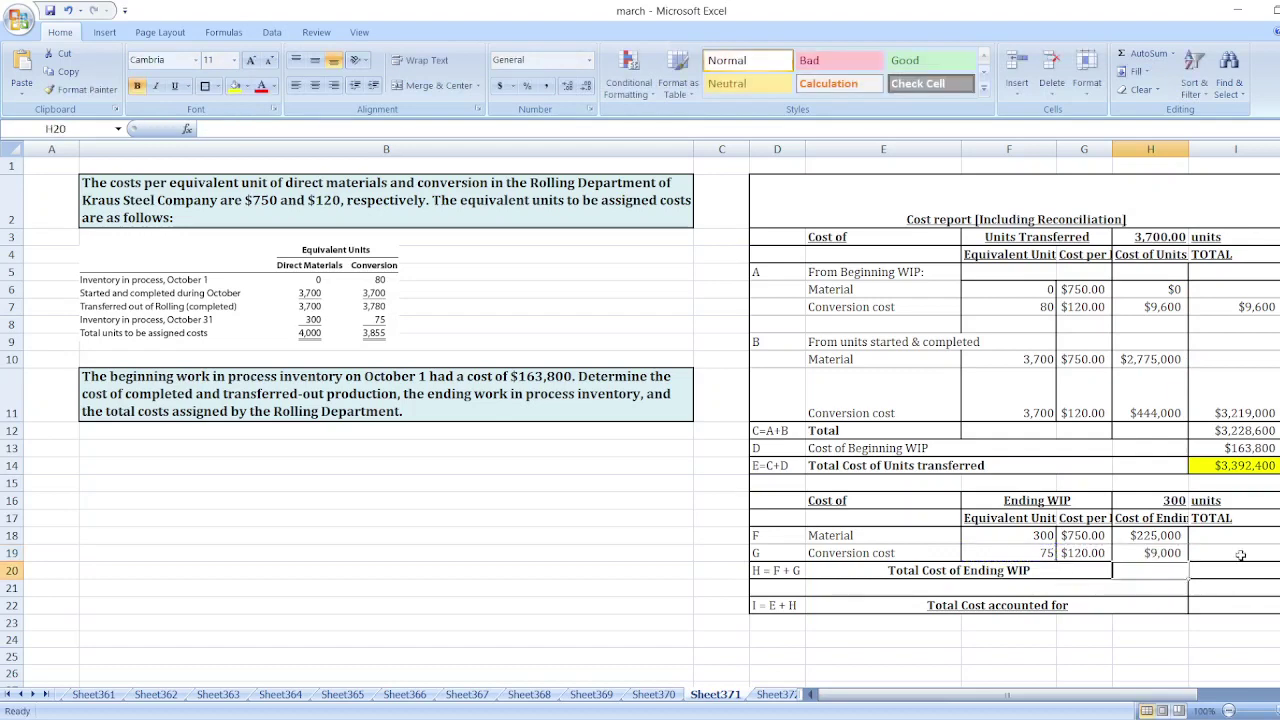
Step: Total ending WIP in I20 as =H18+H19 ($234,000) and fill it yellow
{"action": "left_click", "coordinate": [1252, 574]}
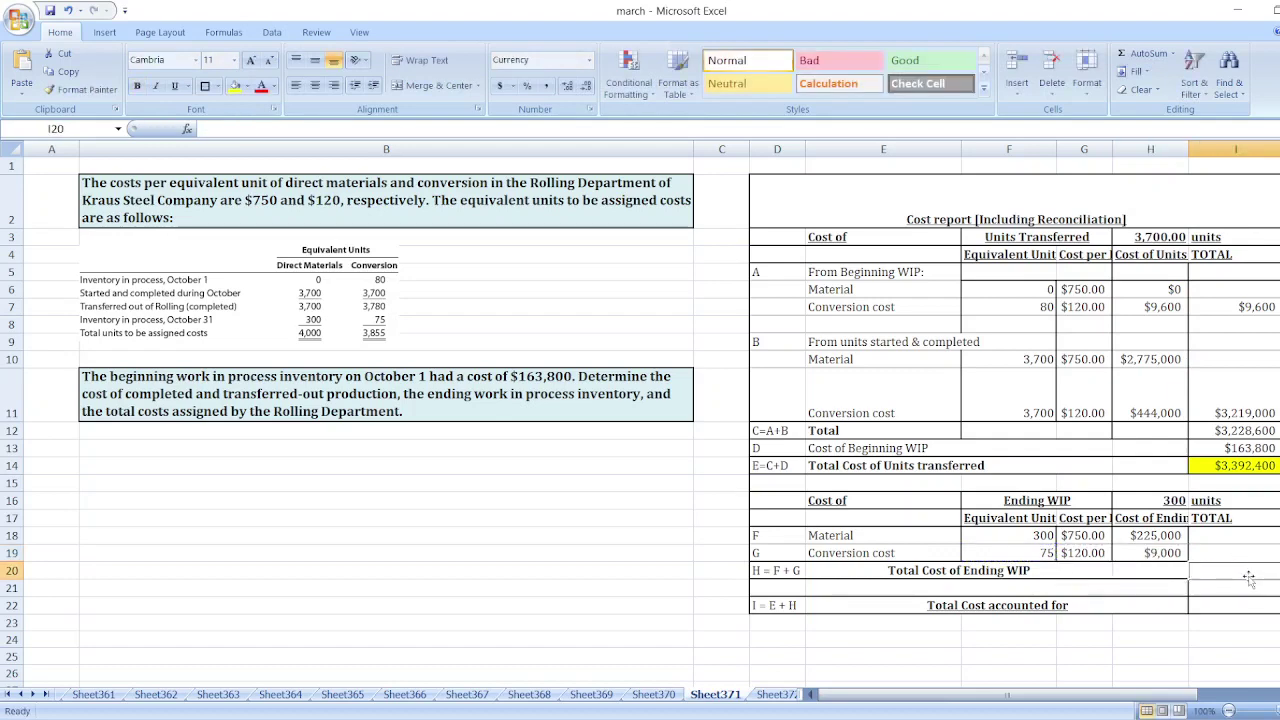
{"action": "type", "text": "="}
{"action": "left_click", "coordinate": [1165, 540]}
{"action": "type", "text": "+"}
{"action": "left_click", "coordinate": [1141, 552]}
{"action": "key", "text": "Return"}
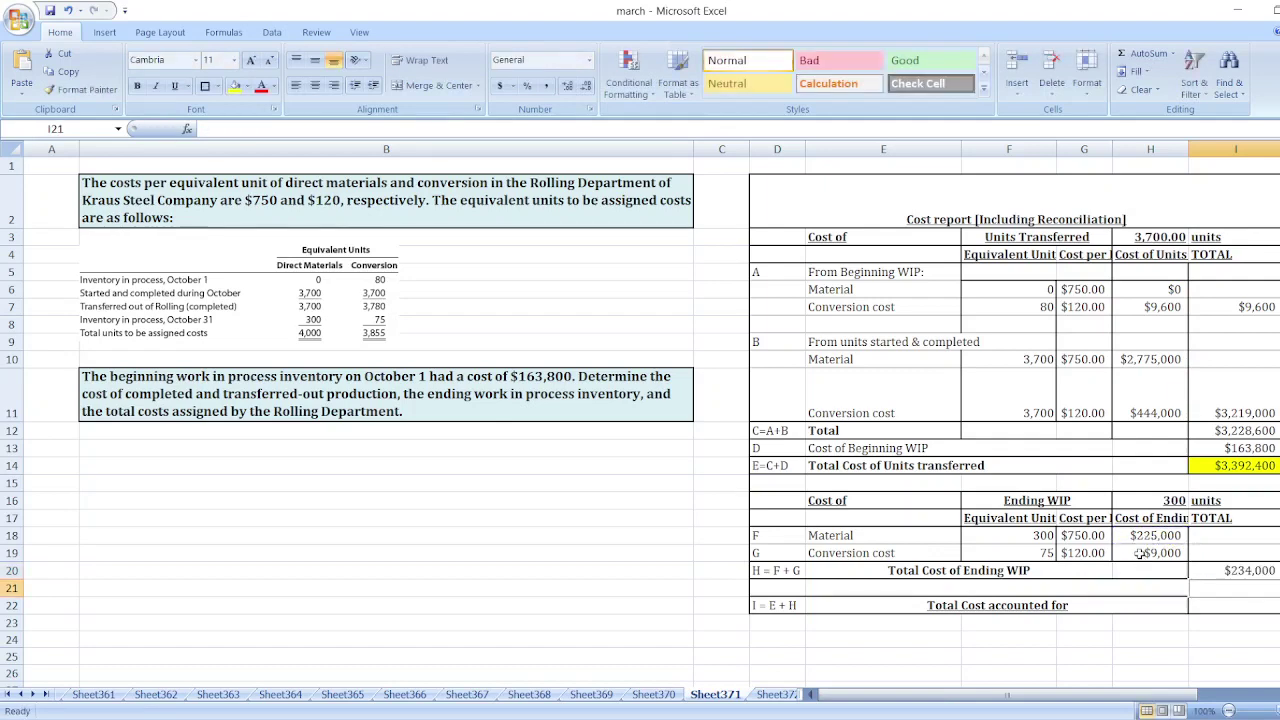
{"action": "left_click", "coordinate": [1229, 607]}
{"action": "left_click", "coordinate": [1229, 570]}
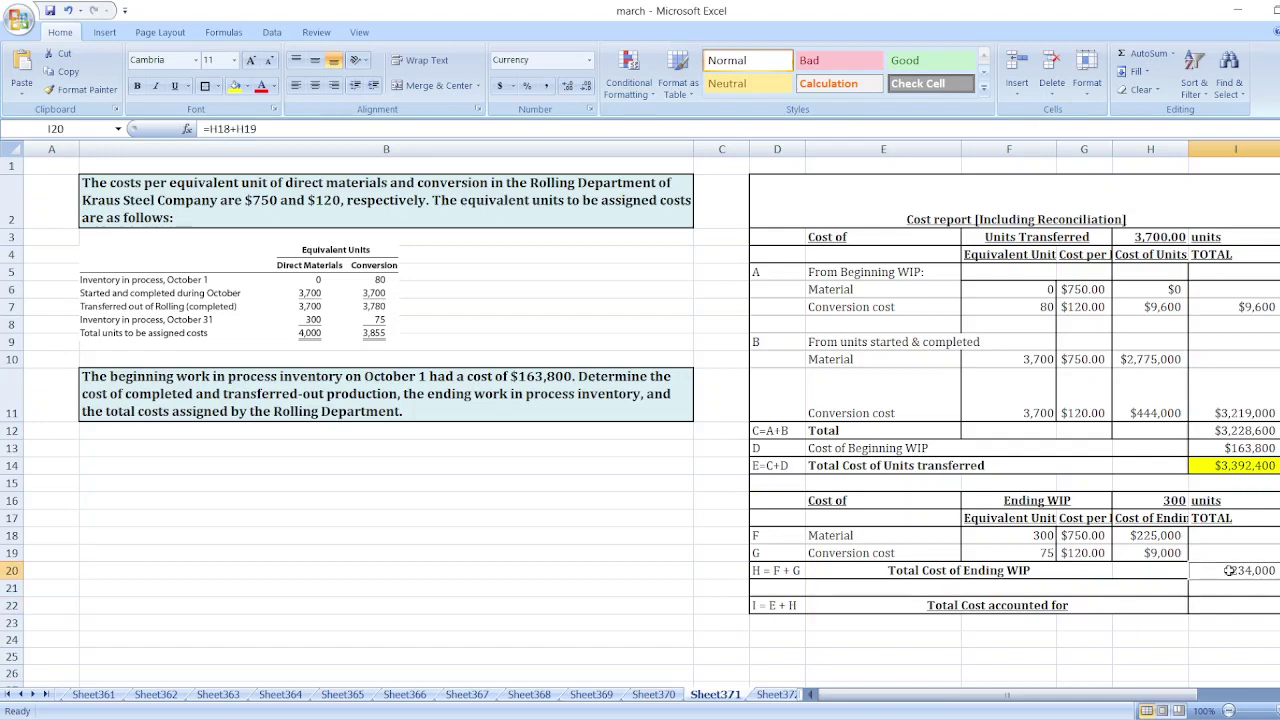
{"action": "left_click", "coordinate": [235, 85]}
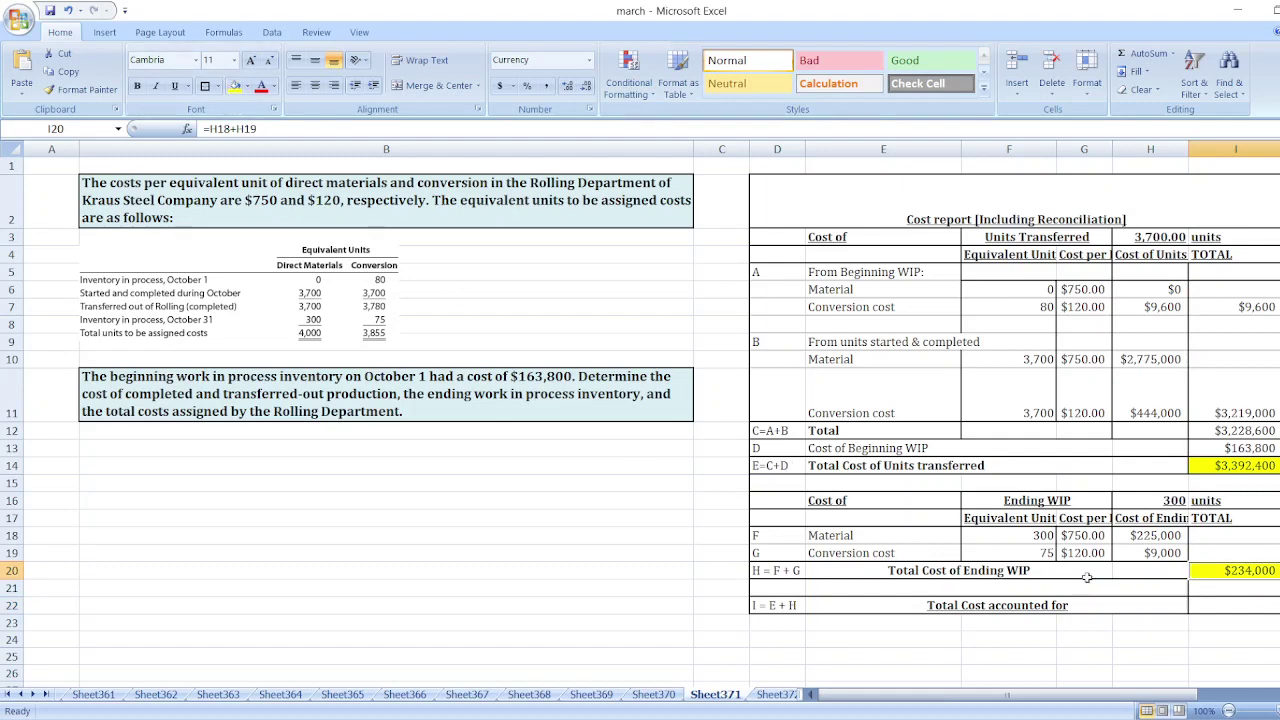
{"action": "left_click", "coordinate": [1247, 608]}
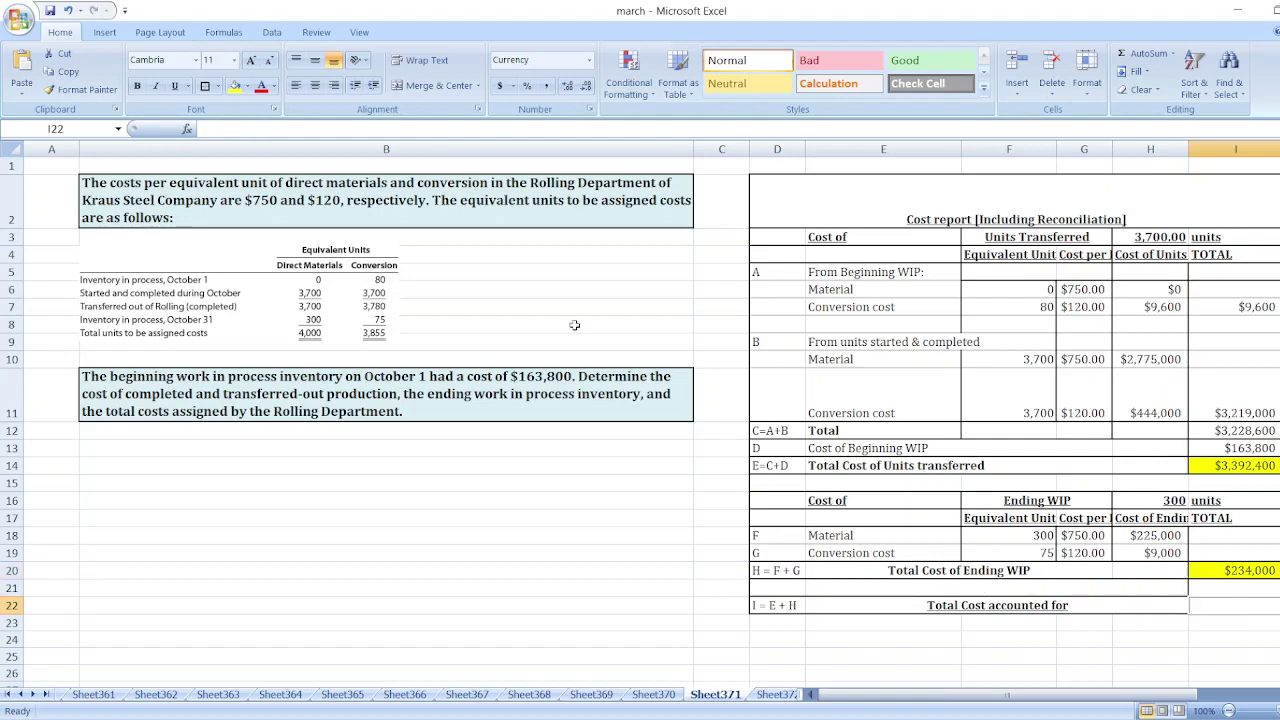
Step: Enter =I14+I20 in I22 for a $3,626,400 total, then deselect by clicking B21
{"action": "type", "text": "="}
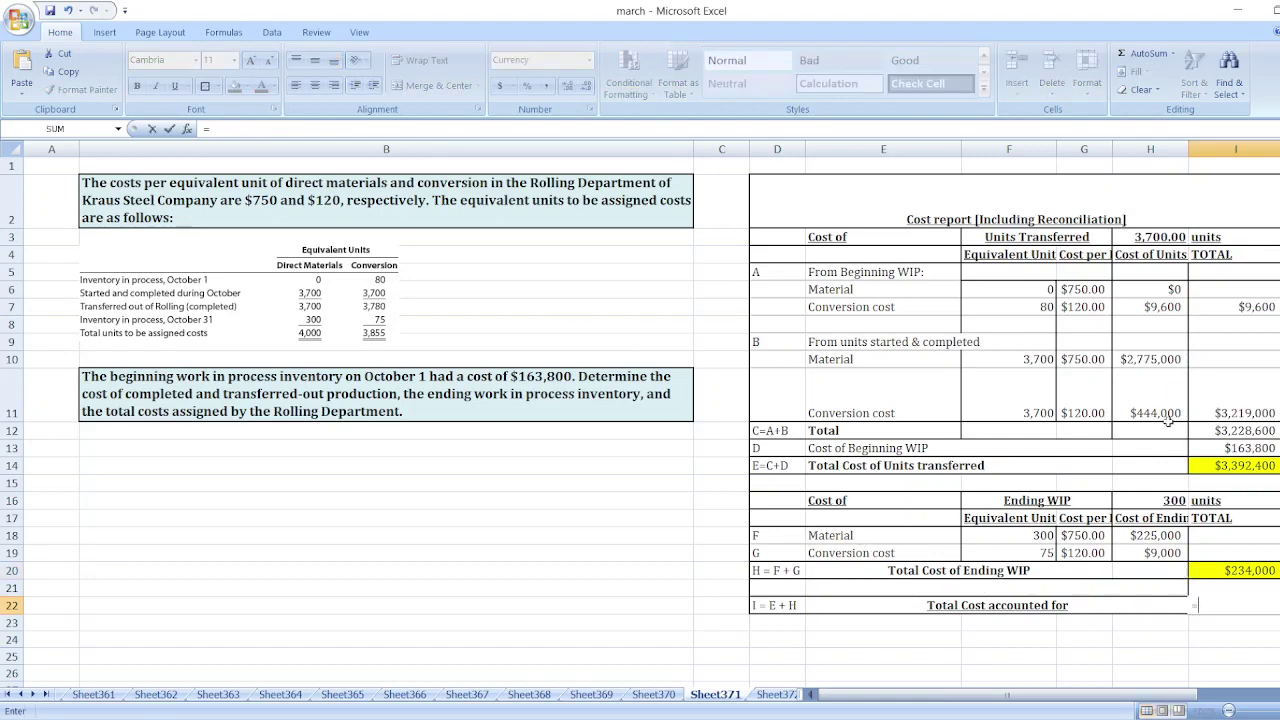
{"action": "left_click", "coordinate": [1244, 468]}
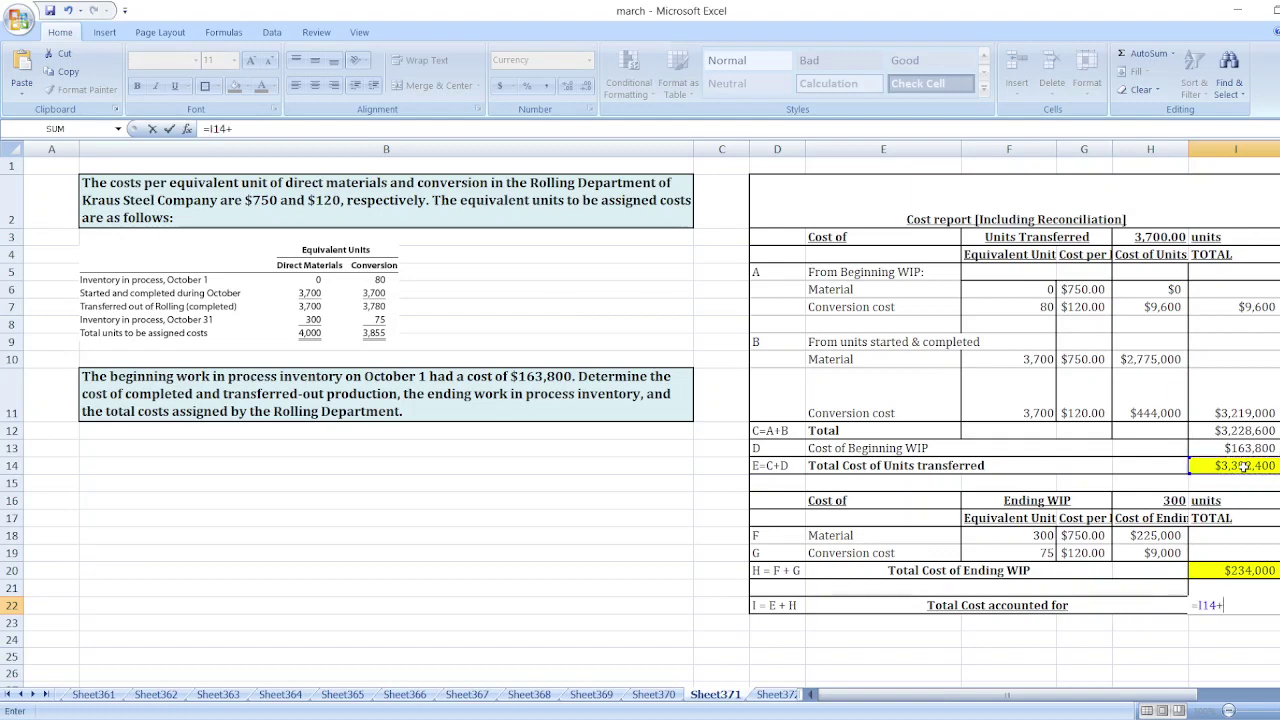
{"action": "type", "text": "+"}
{"action": "key", "text": "Up"}
{"action": "key", "text": "Up"}
{"action": "key", "text": "Return"}
{"action": "key", "text": "Up"}
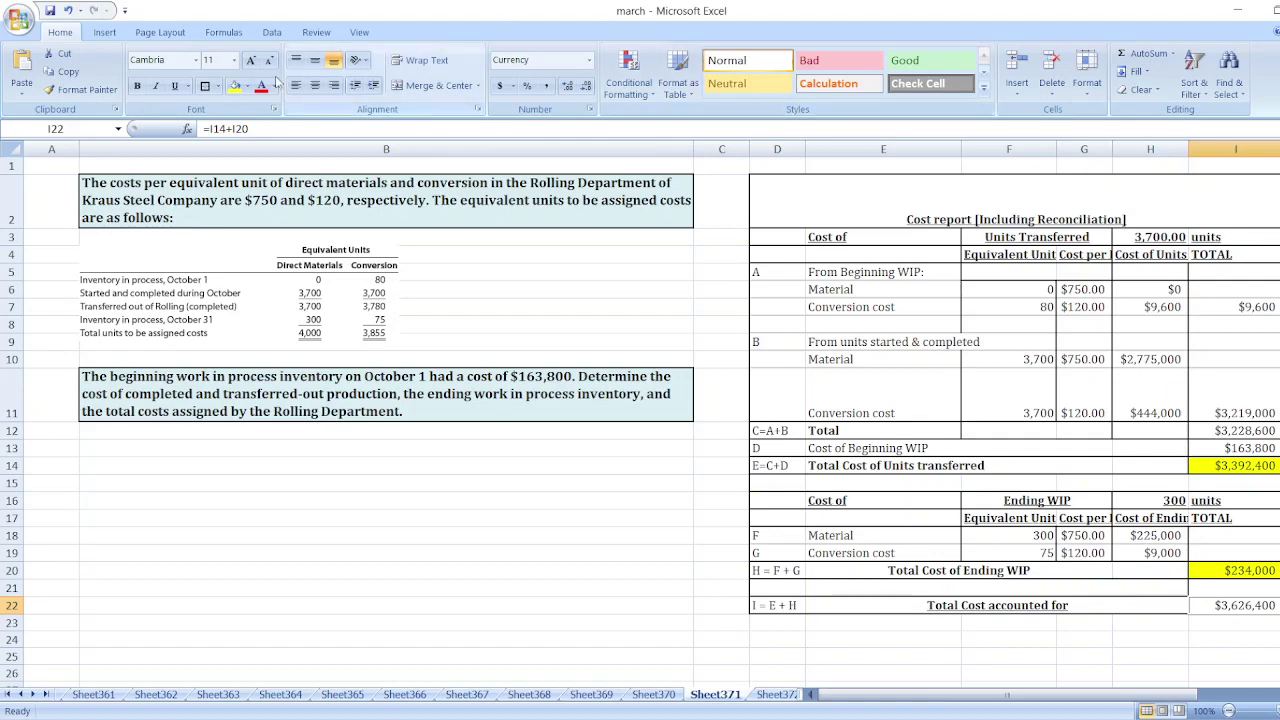
{"action": "left_click", "coordinate": [538, 586]}
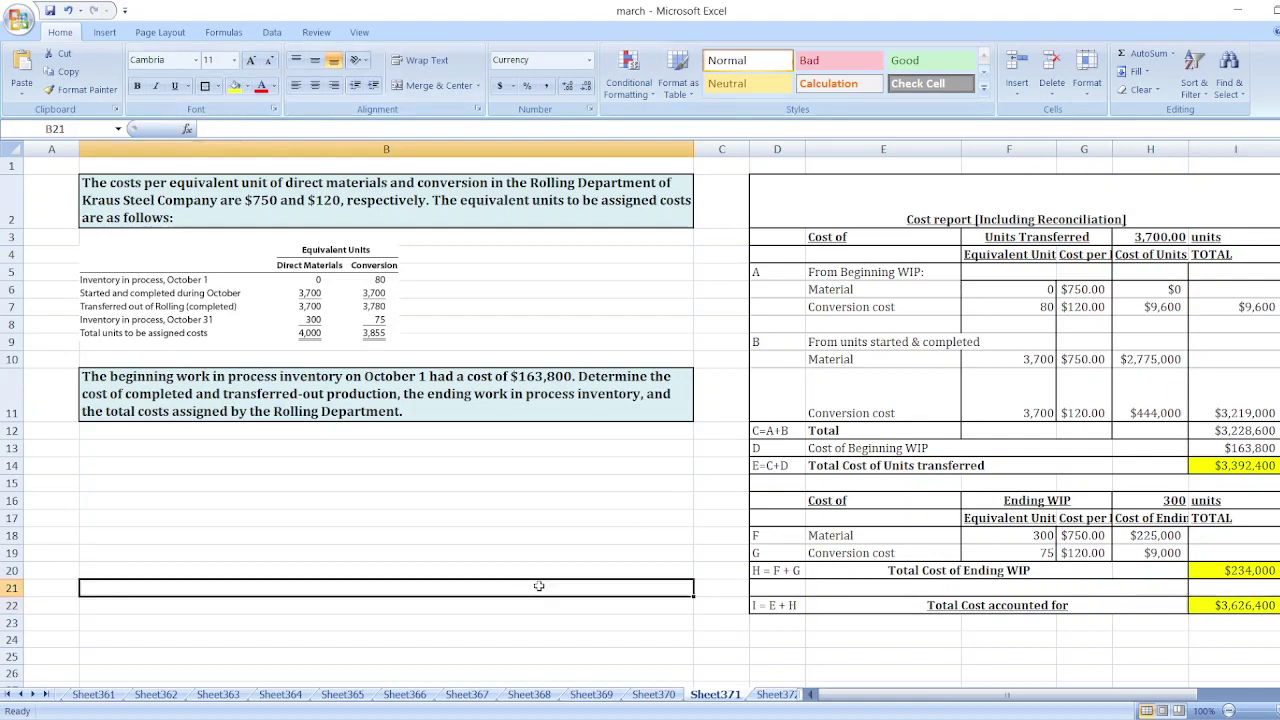